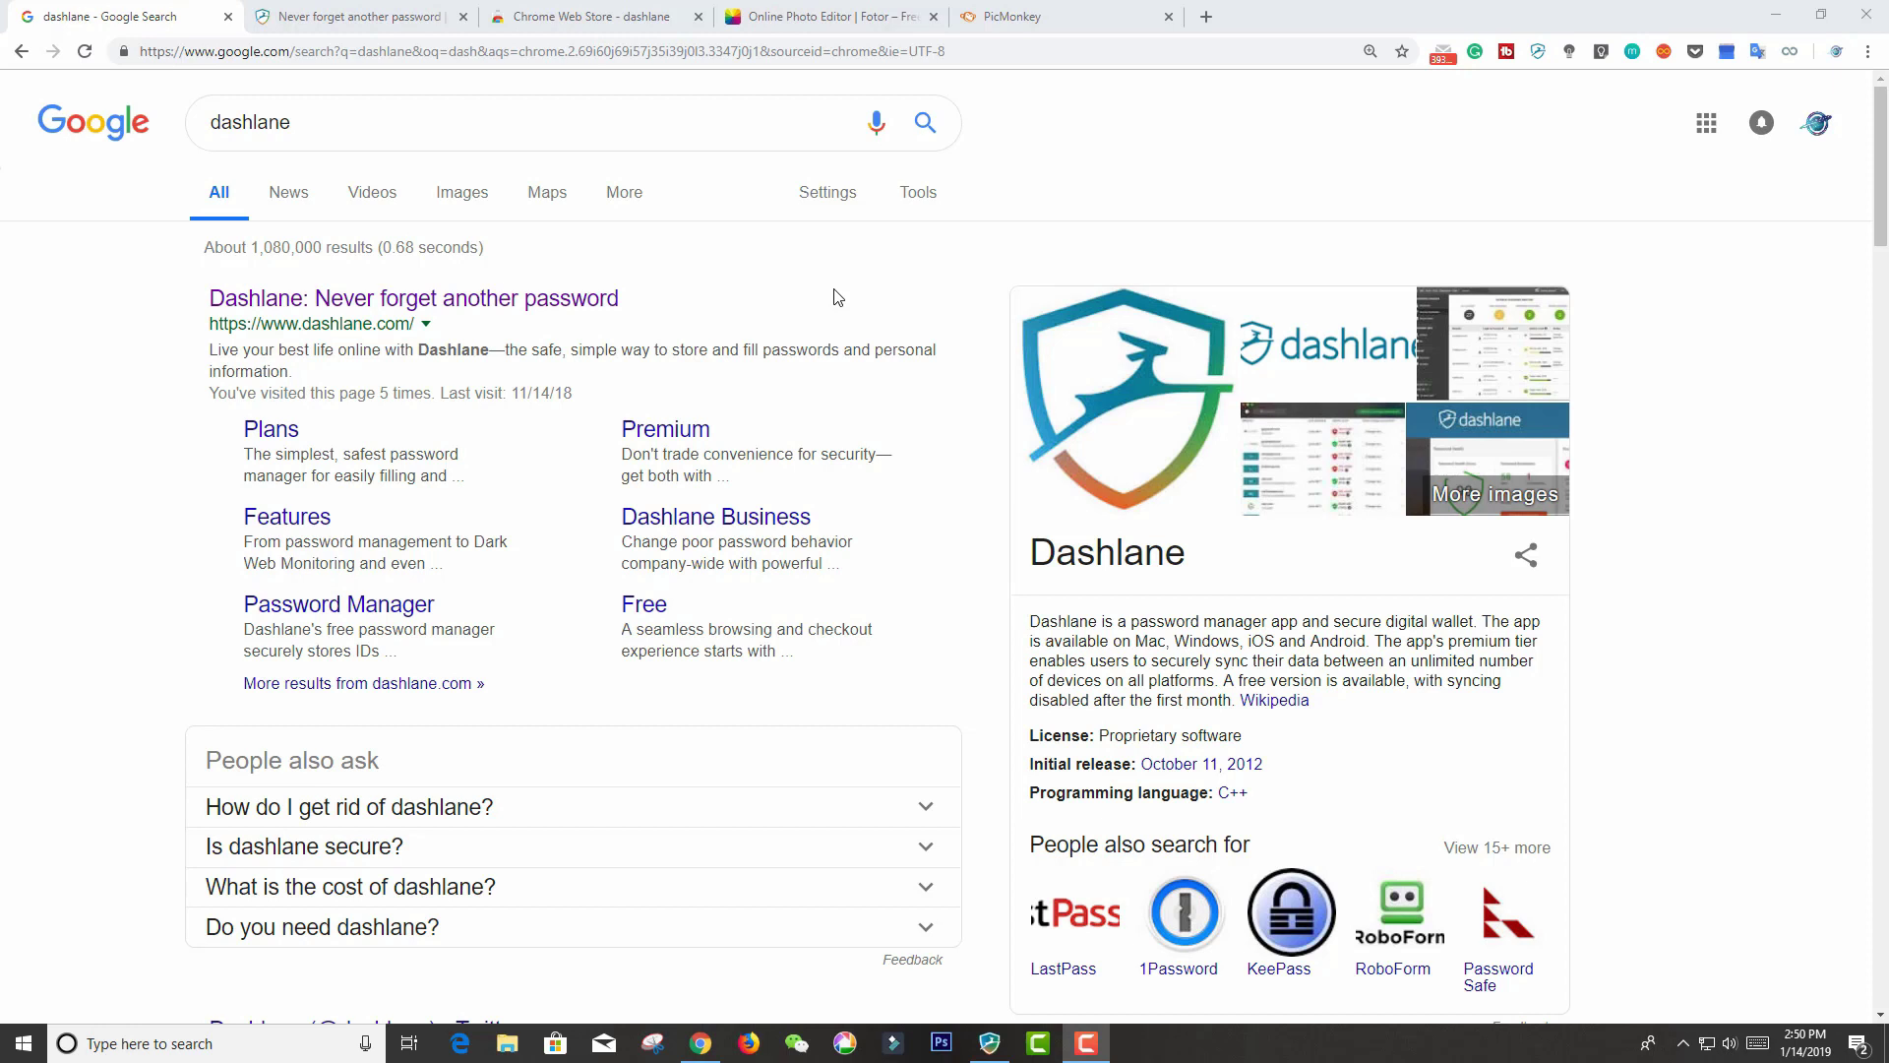
Switch to the Dashlane homepage tab showing its Free and Premium plans
click(354, 16)
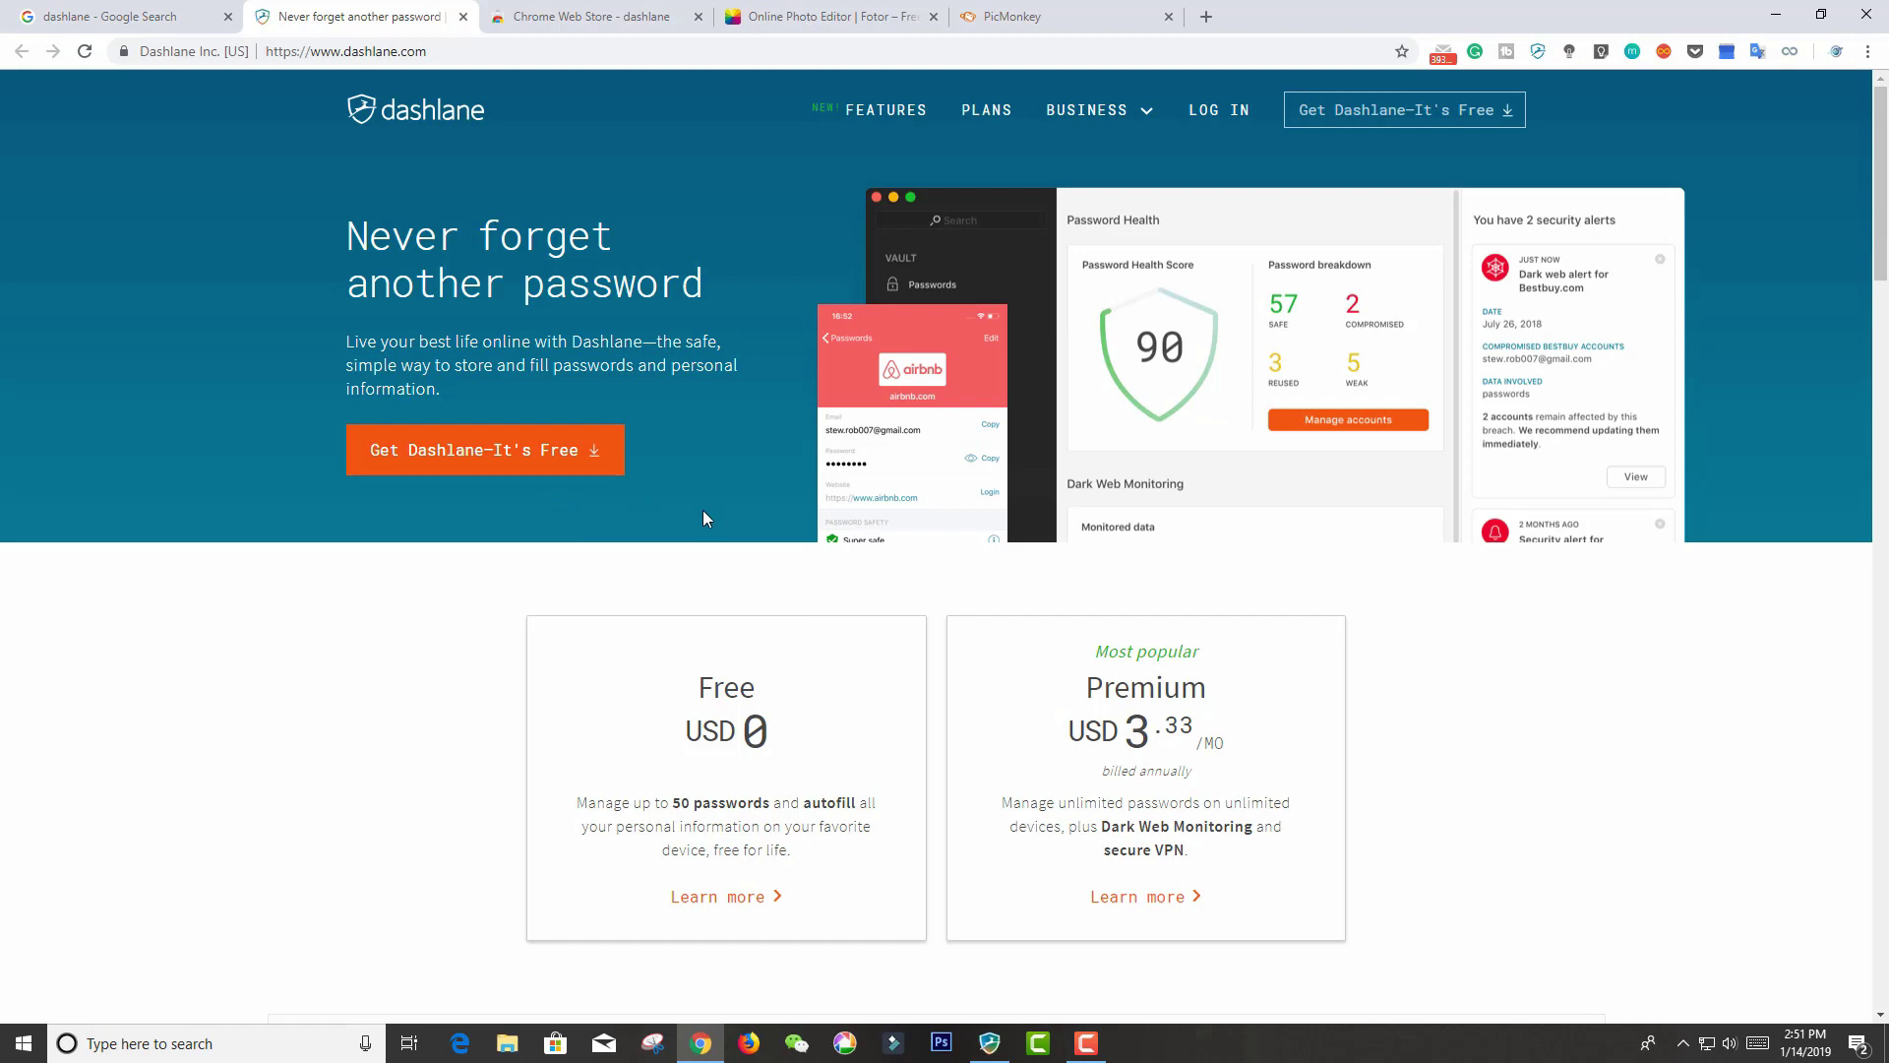
View the Dashlane listing in the Chrome Web Store, then switch to the Fotor sign-up tab
click(619, 22)
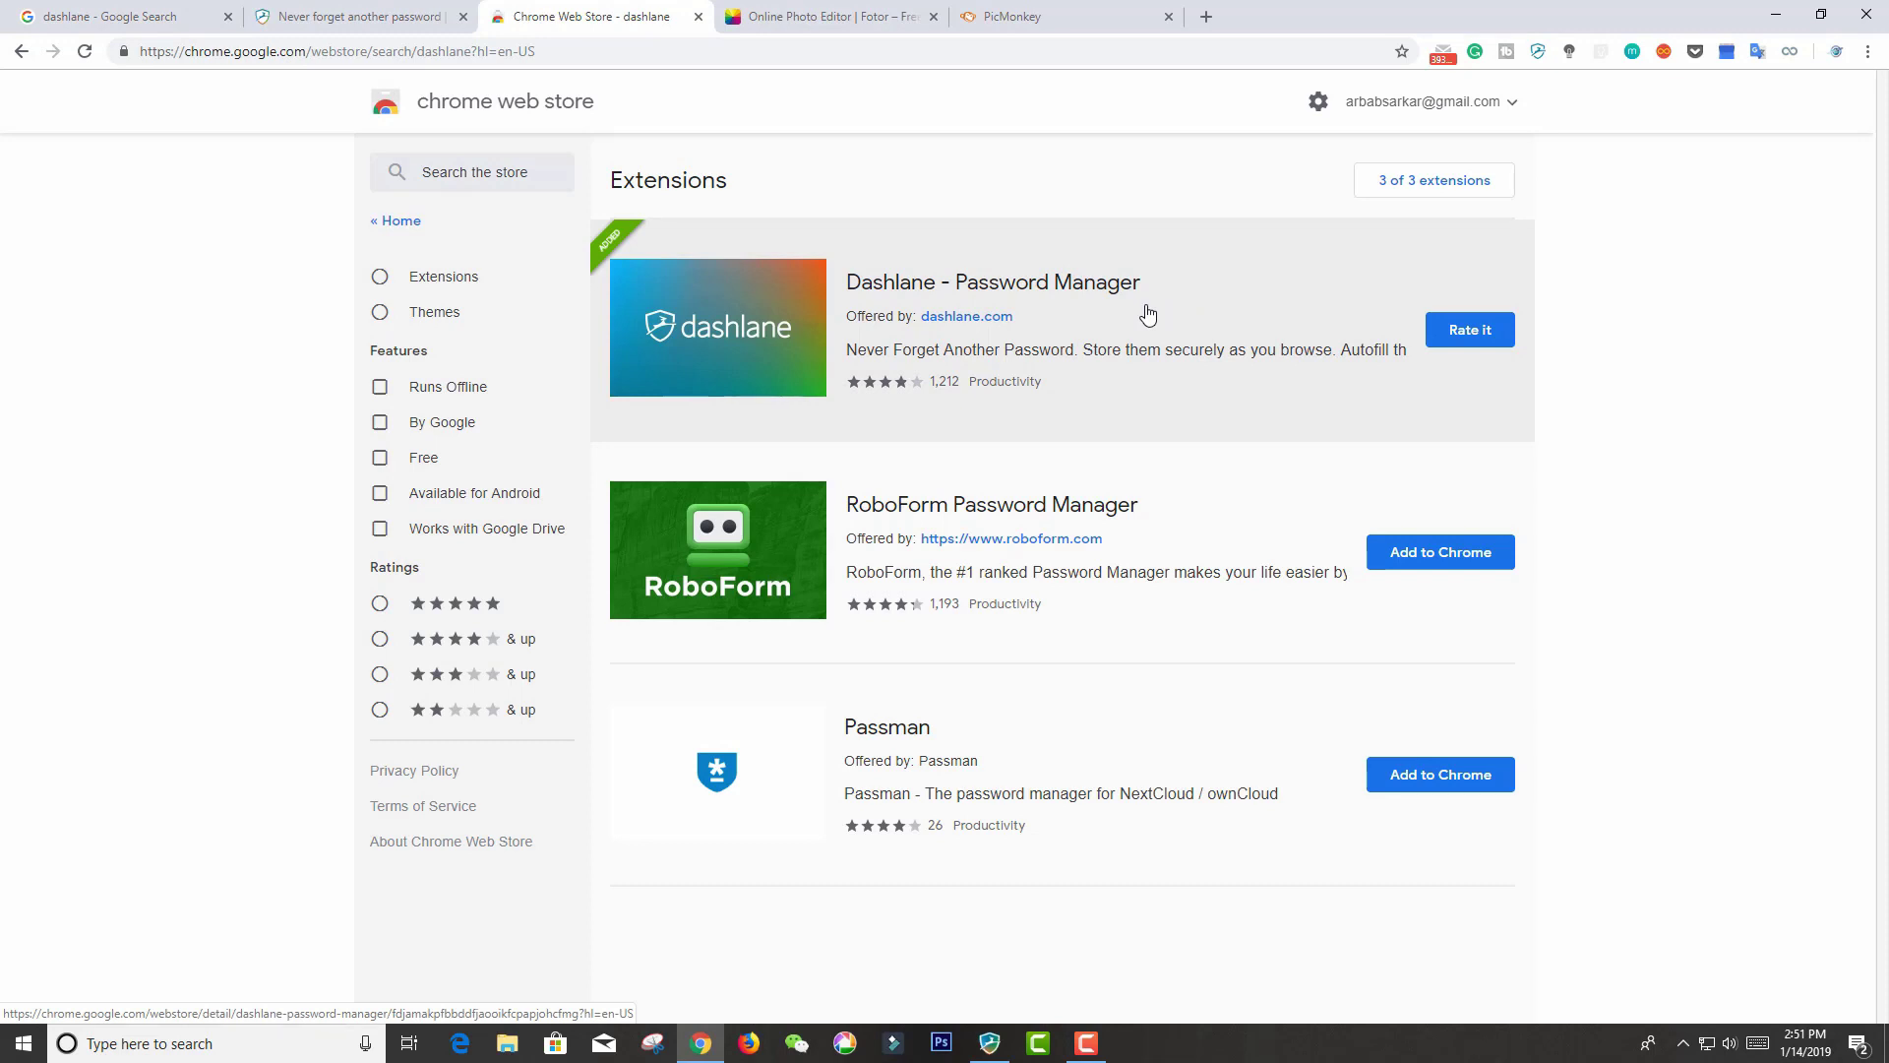
click(852, 18)
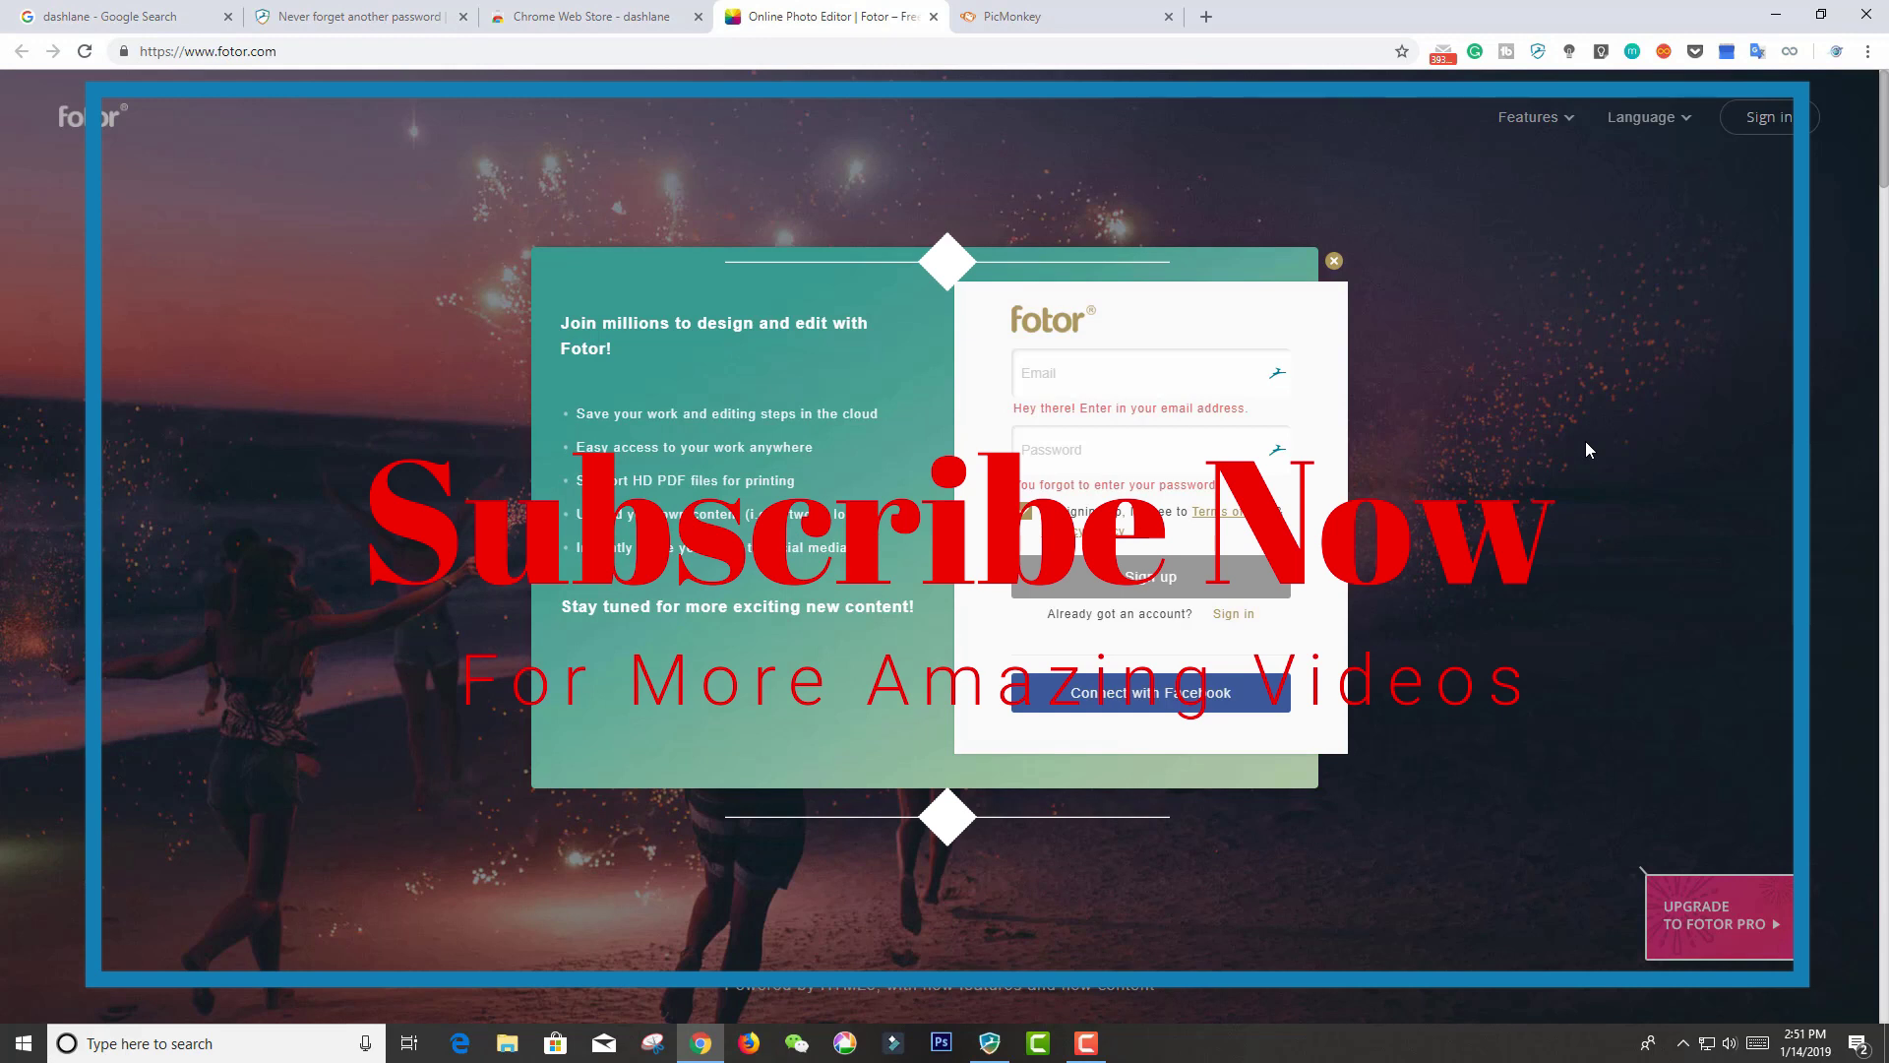
Sign up to Fotor with a saved email address and a Dashlane-generated strong password
click(1074, 359)
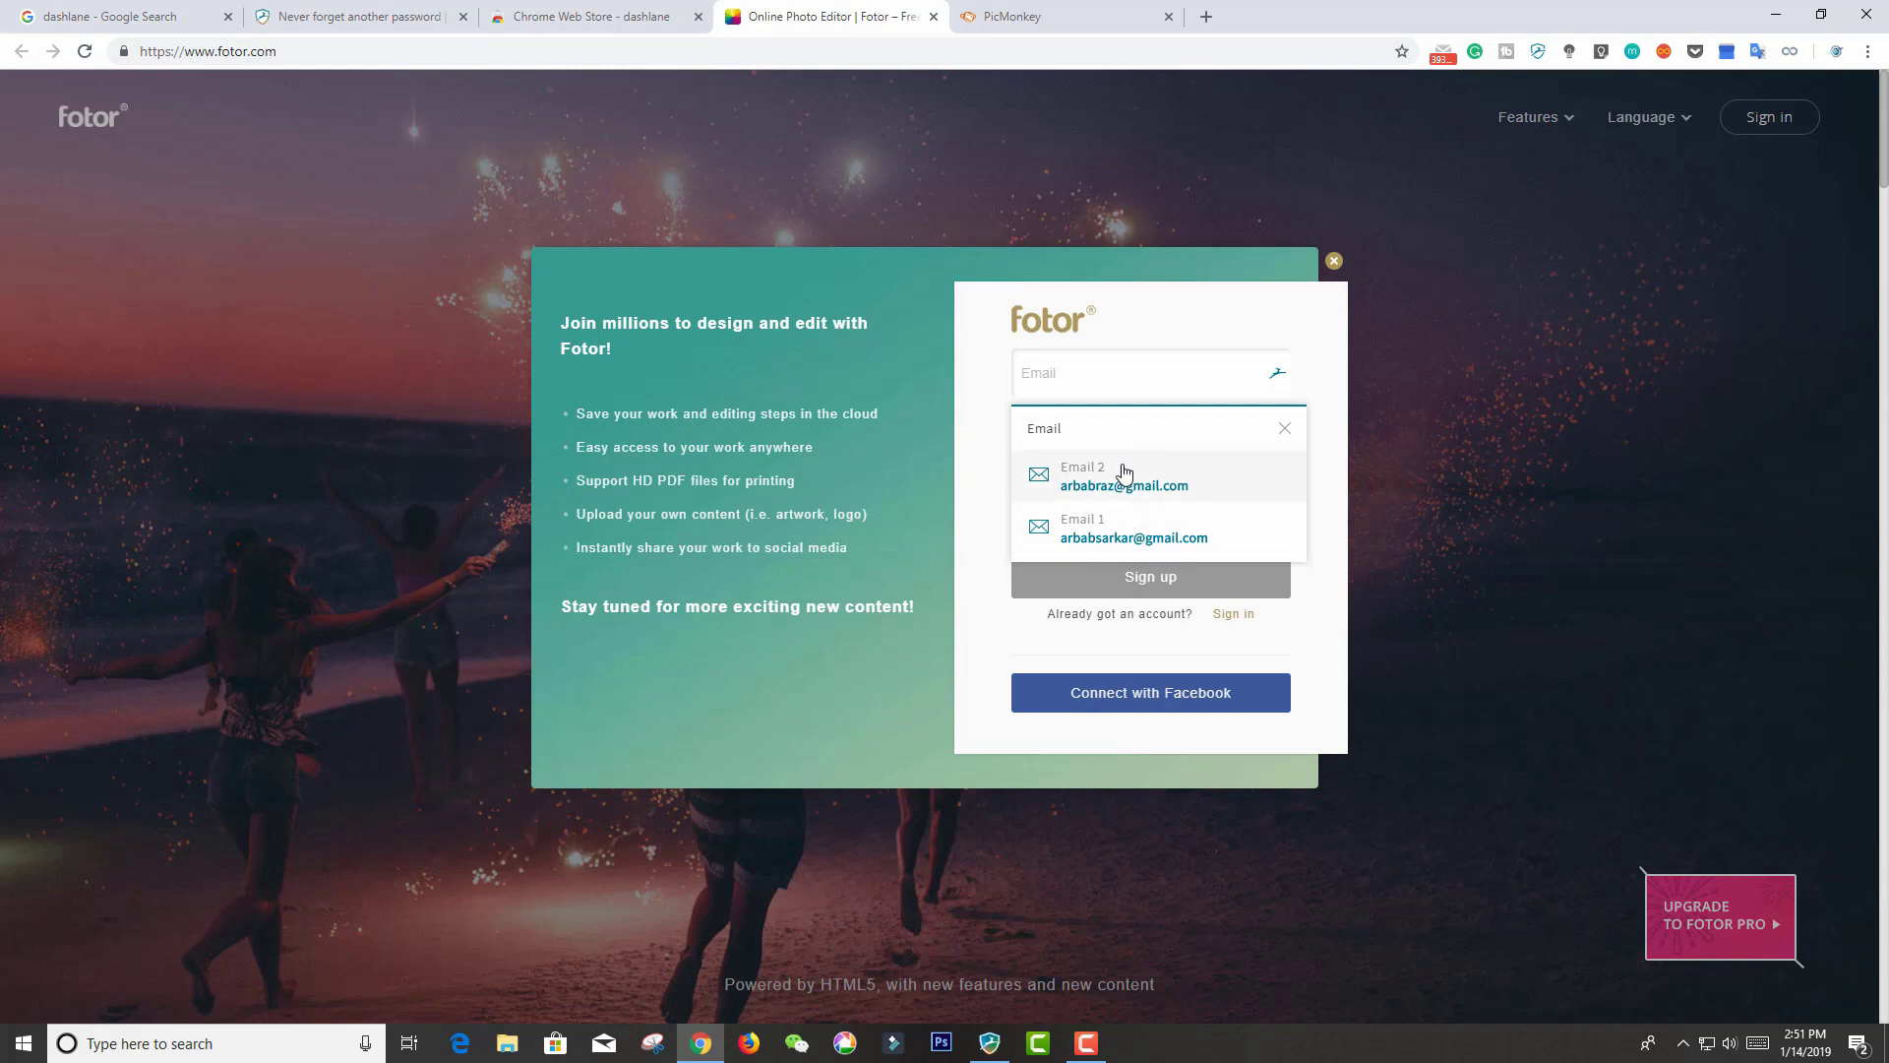
click(1134, 539)
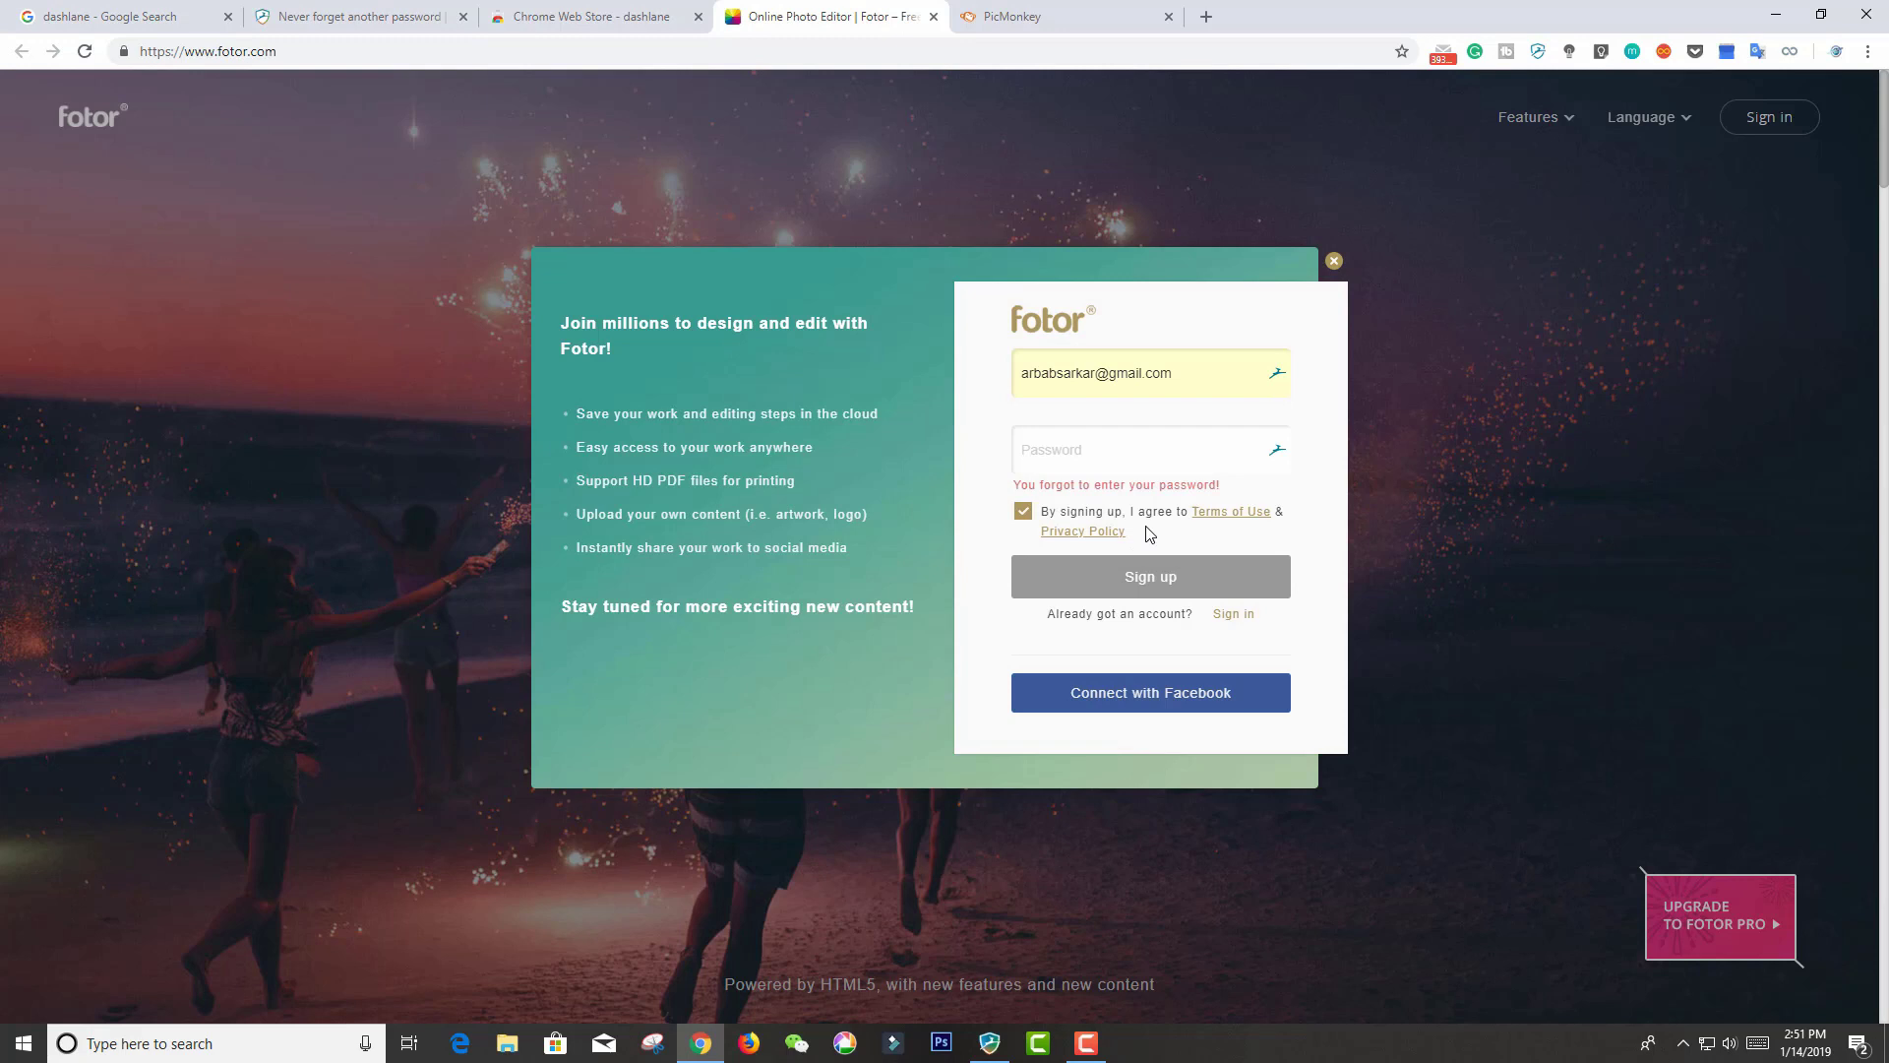
click(1123, 449)
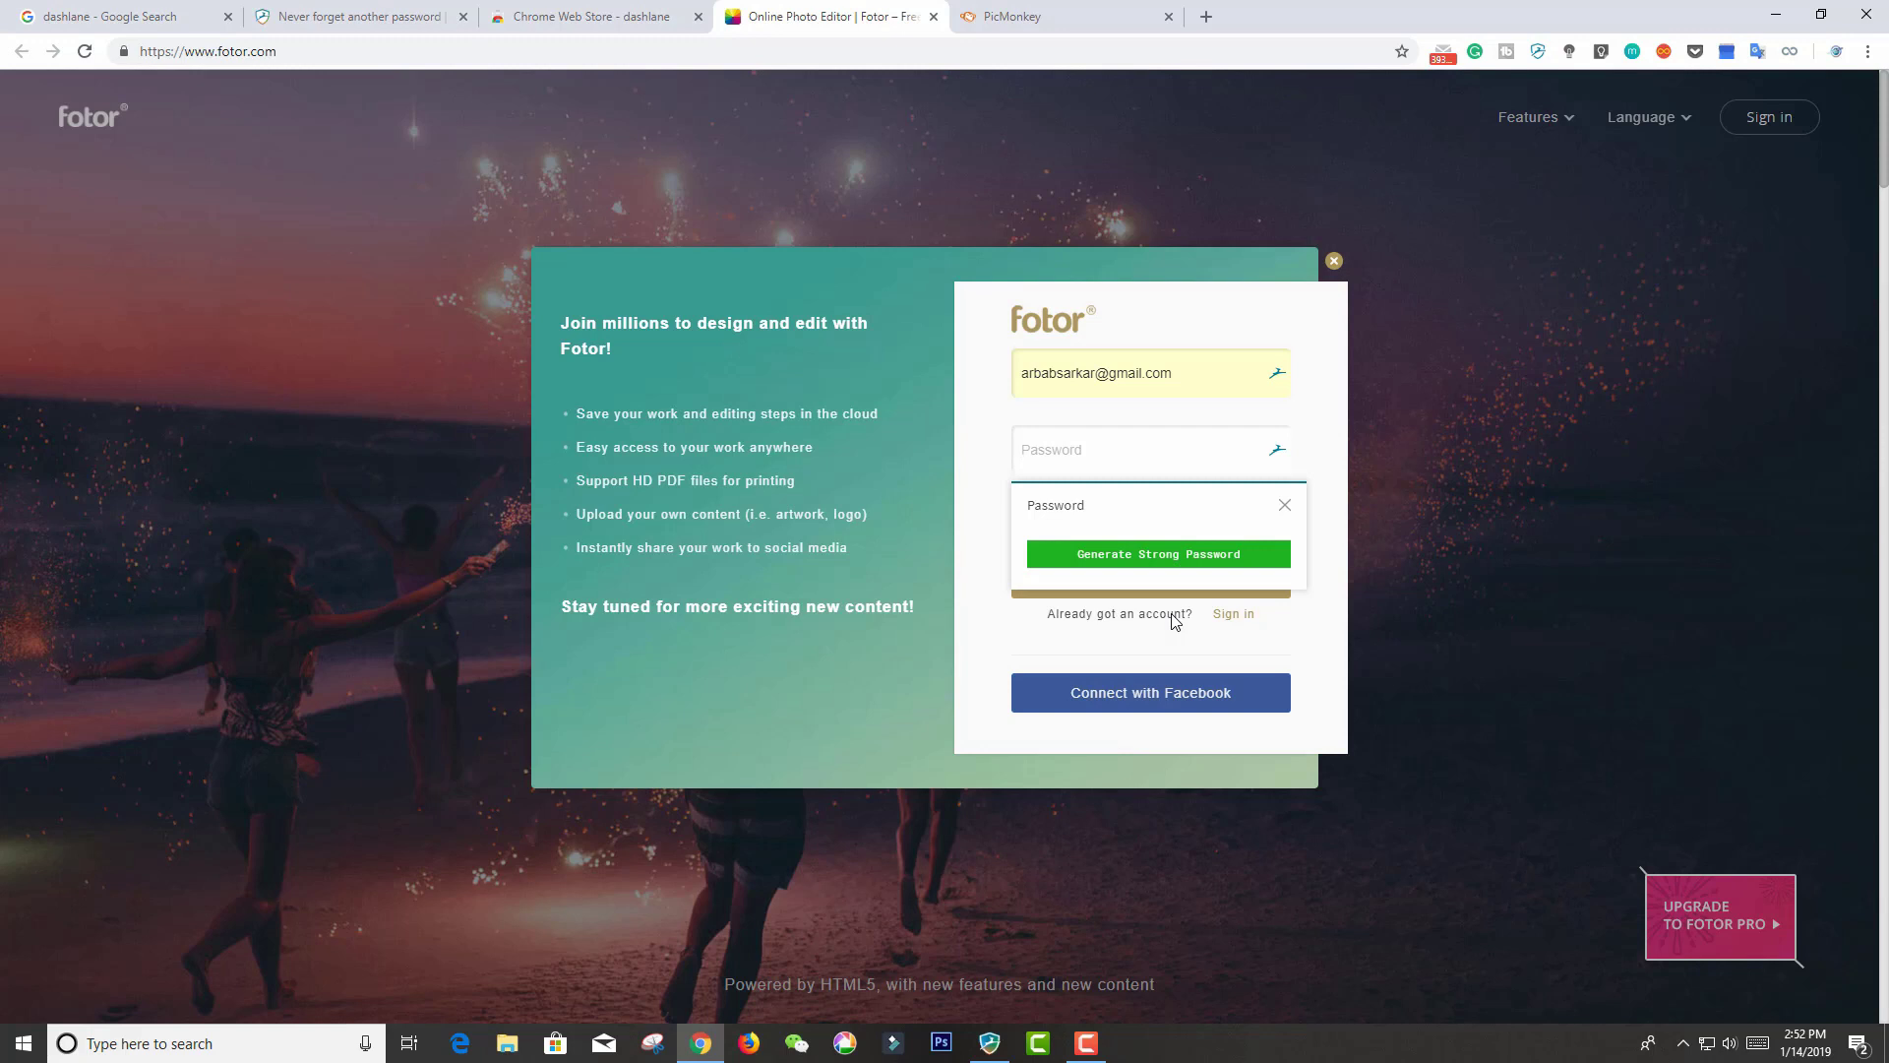
click(1160, 556)
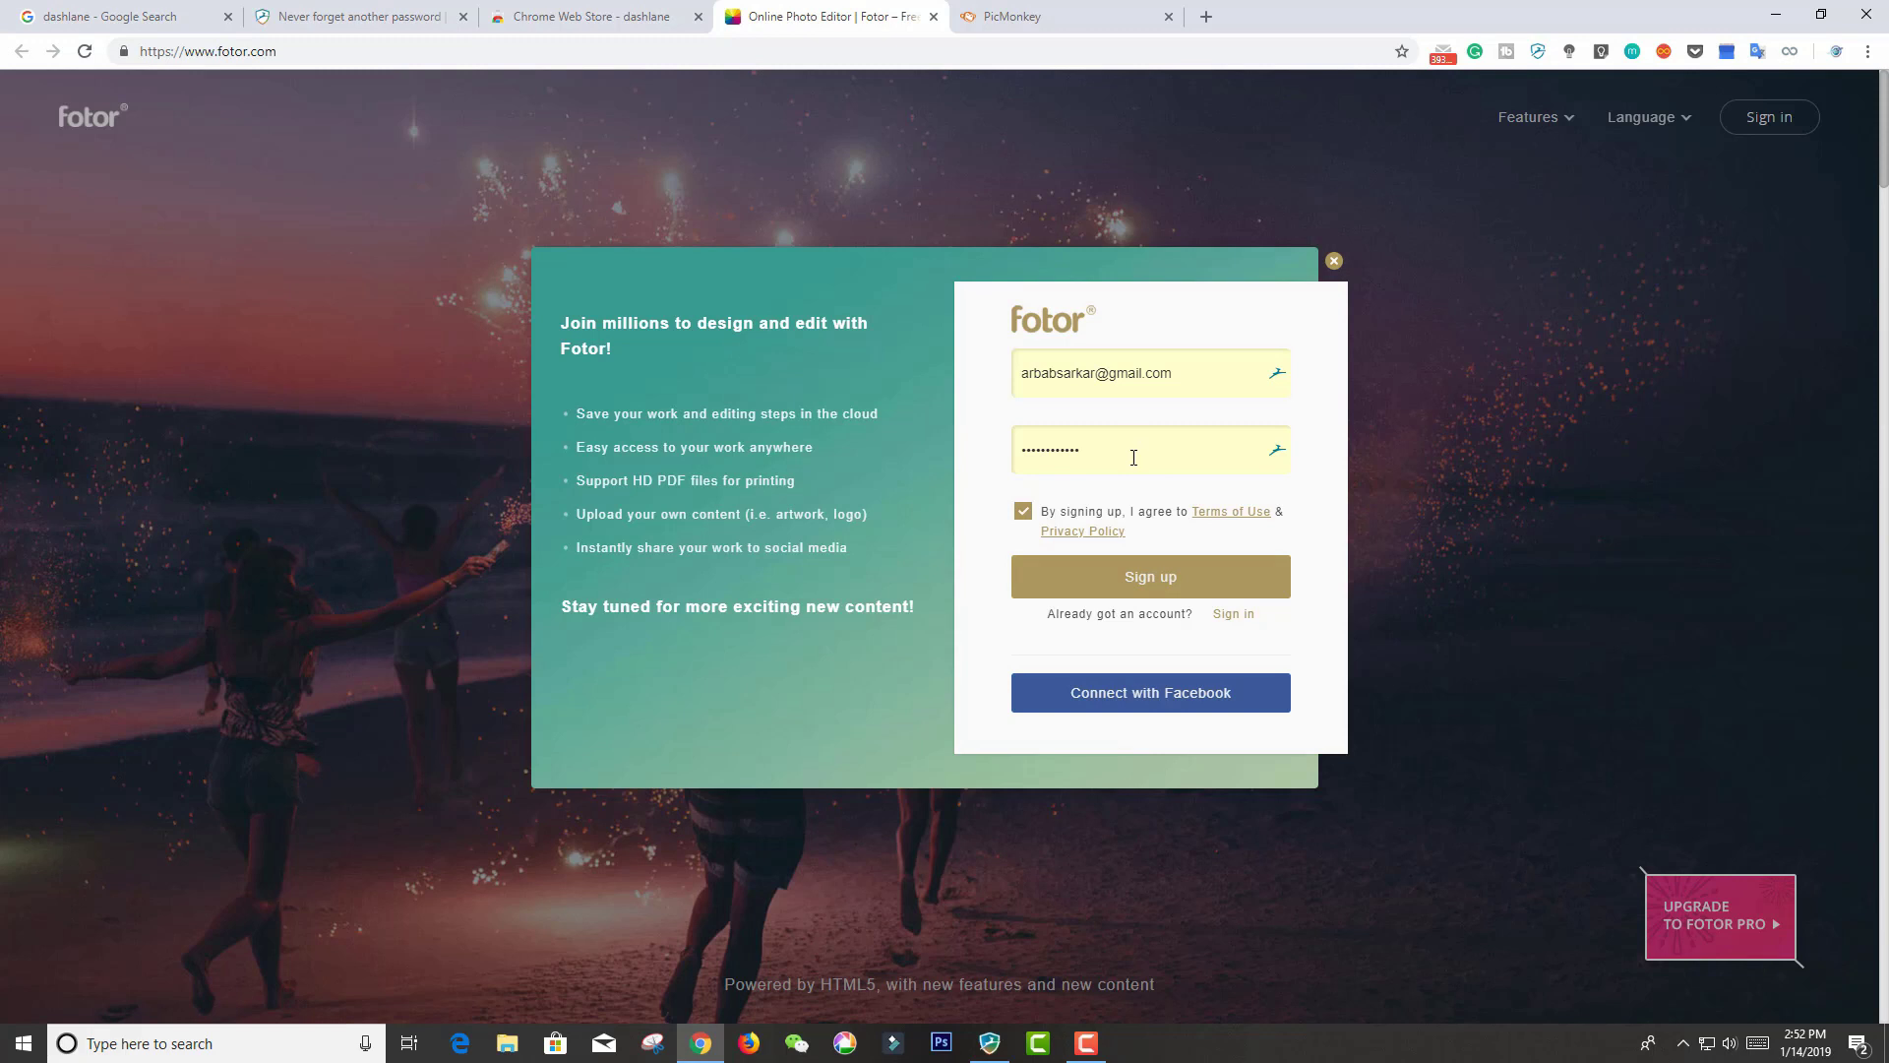
click(1150, 596)
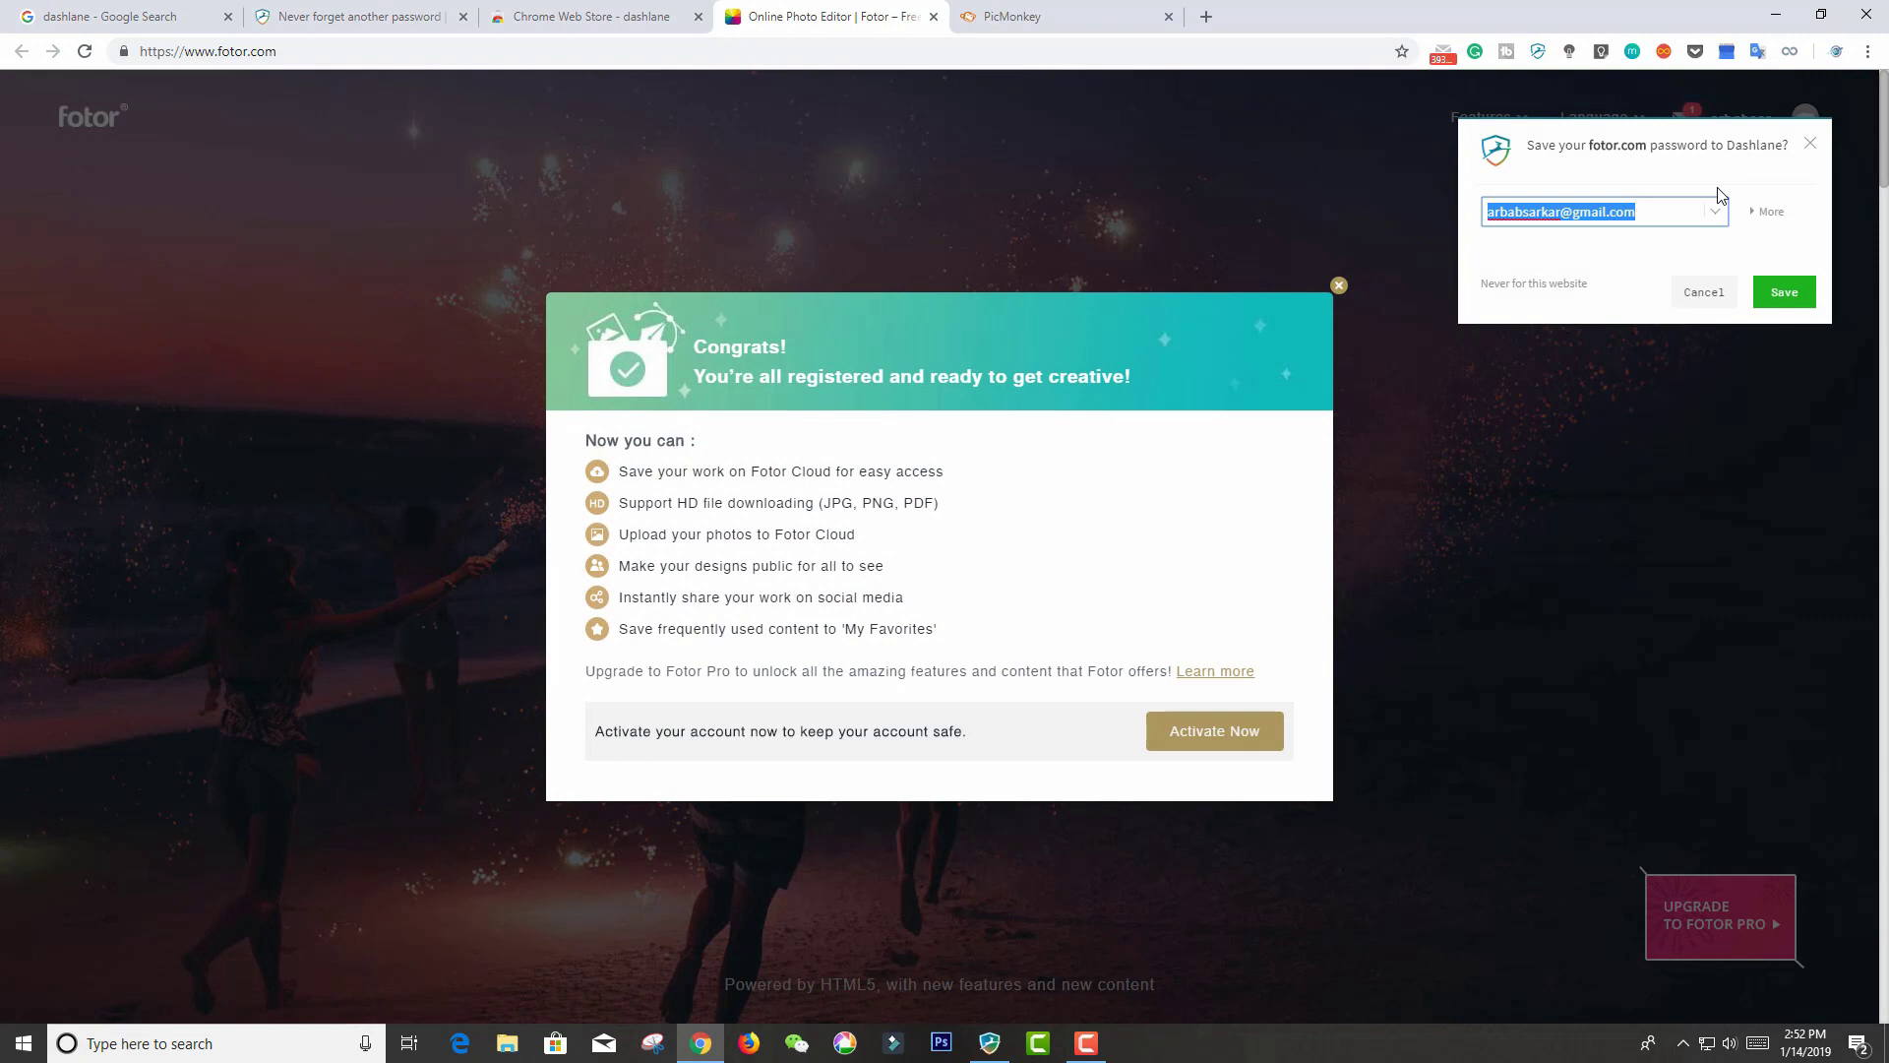
Save the new Fotor password to Dashlane and close Fotor to reach PicMonkey registration
click(1781, 293)
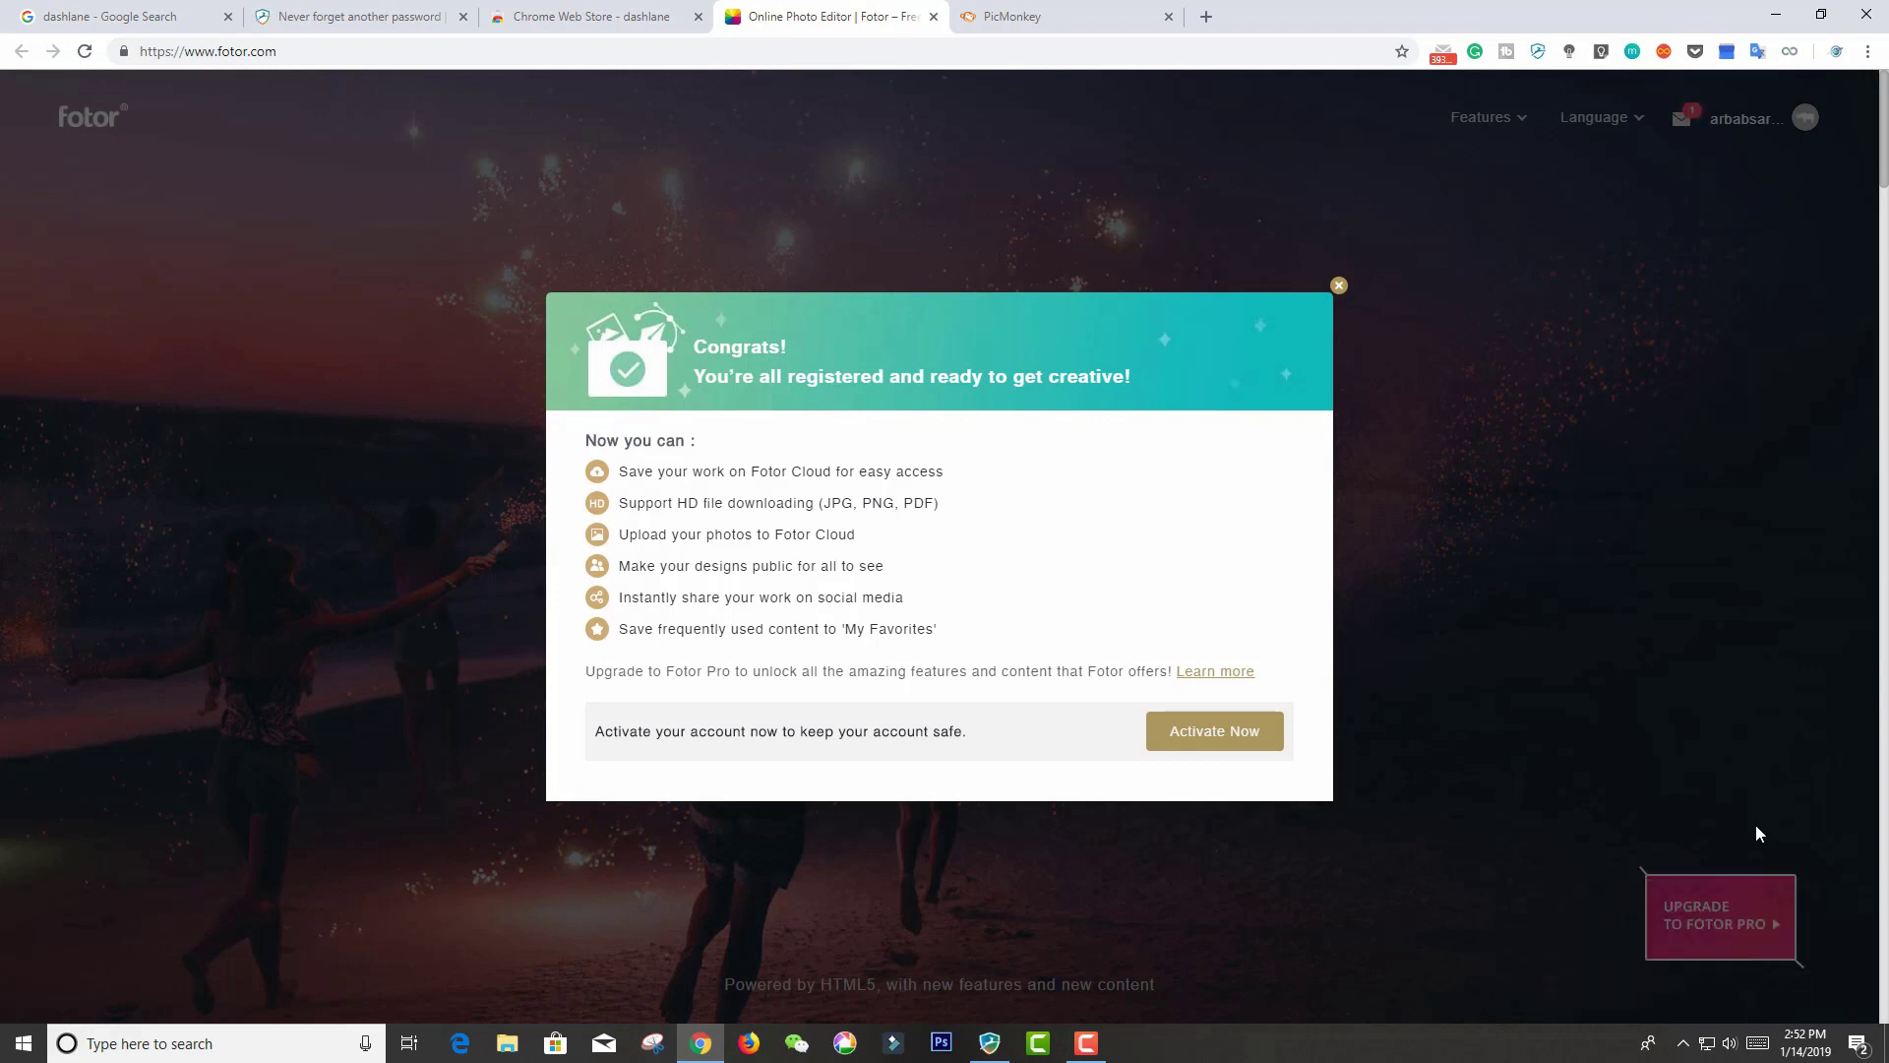
click(933, 17)
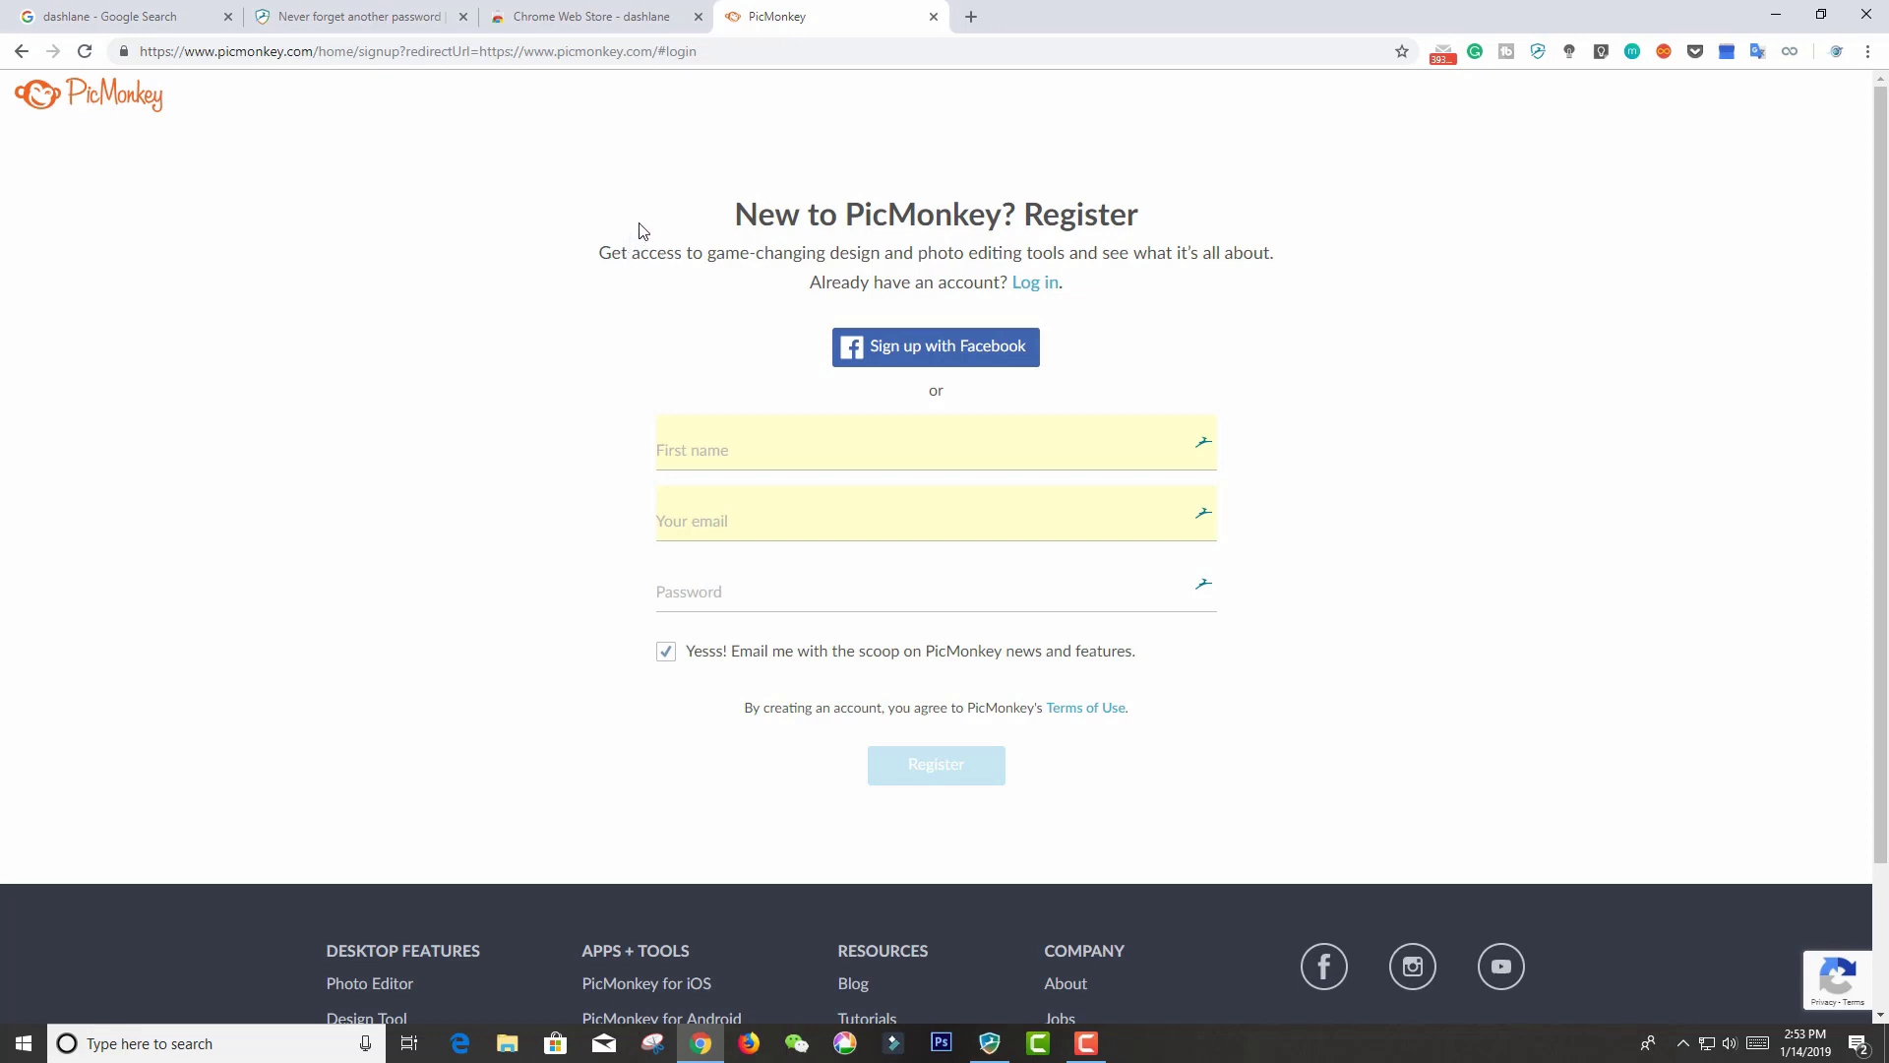
Fill PicMonkey's first name from the saved identity and the email with the second saved address
click(792, 456)
click(802, 448)
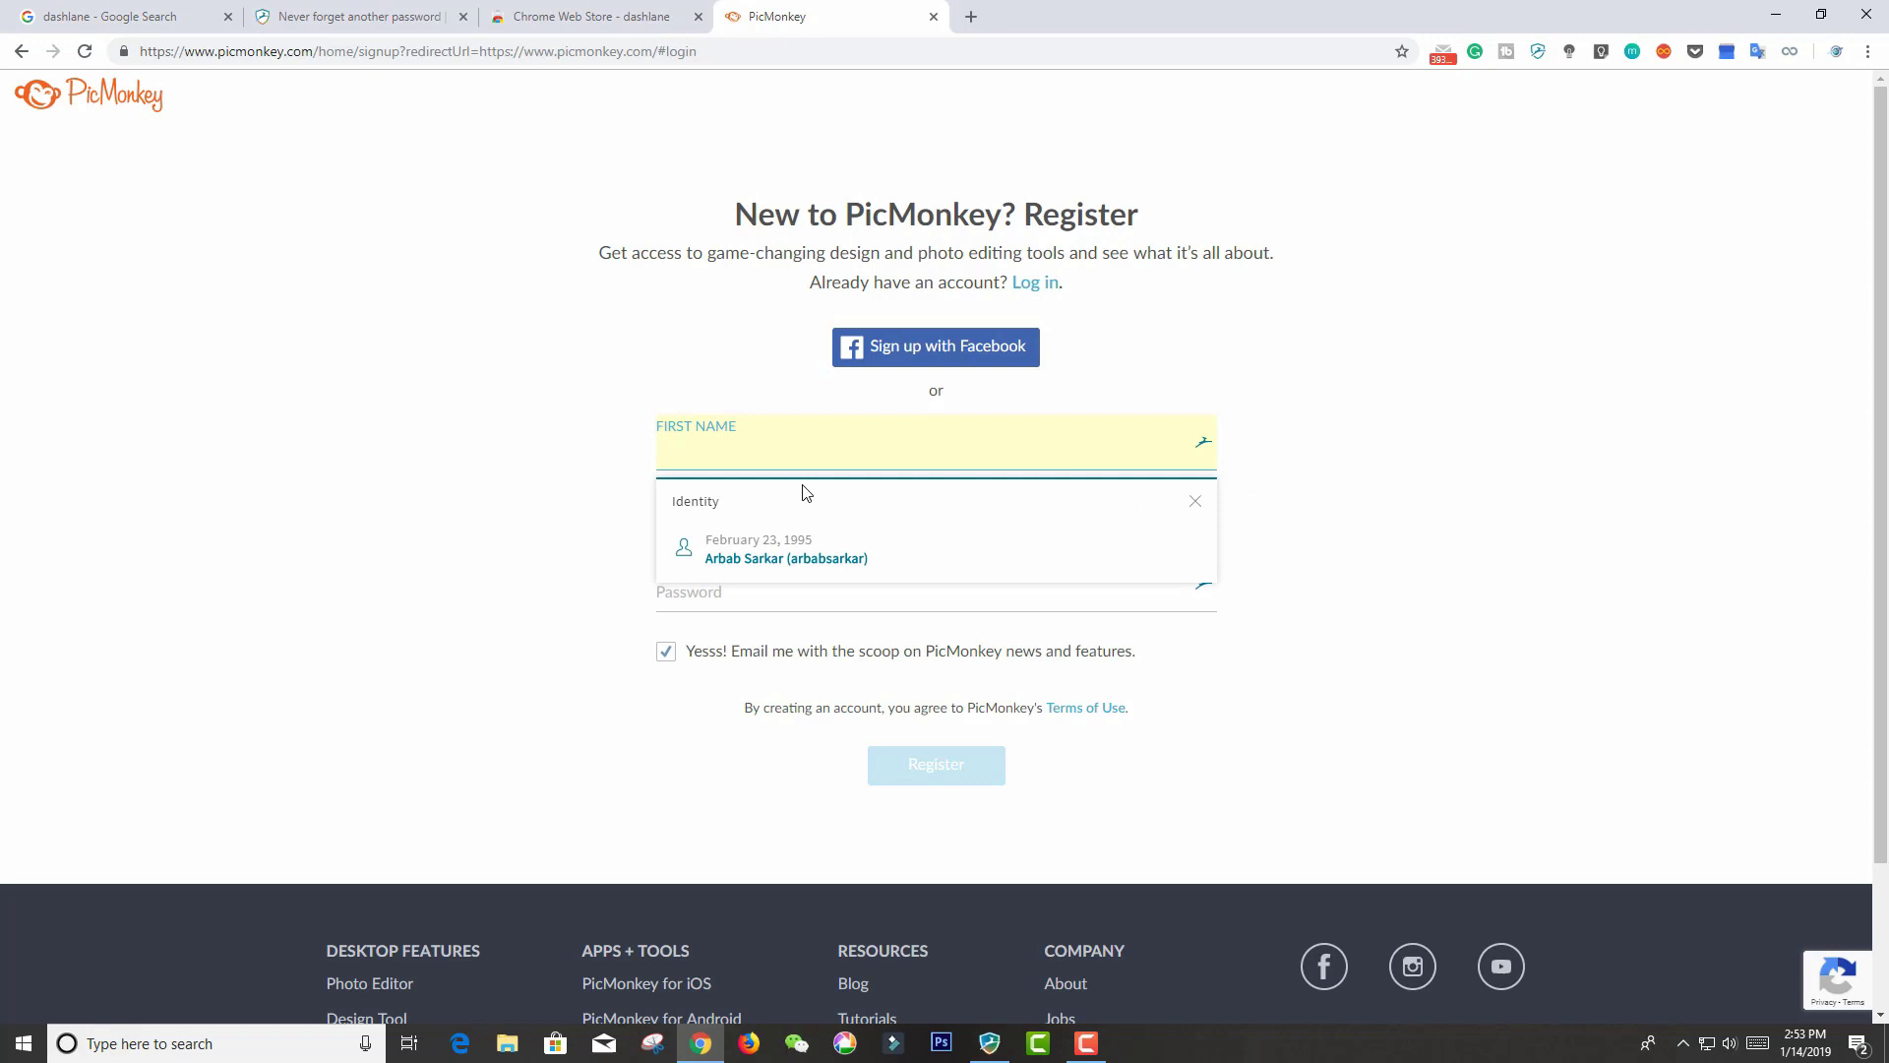
click(813, 561)
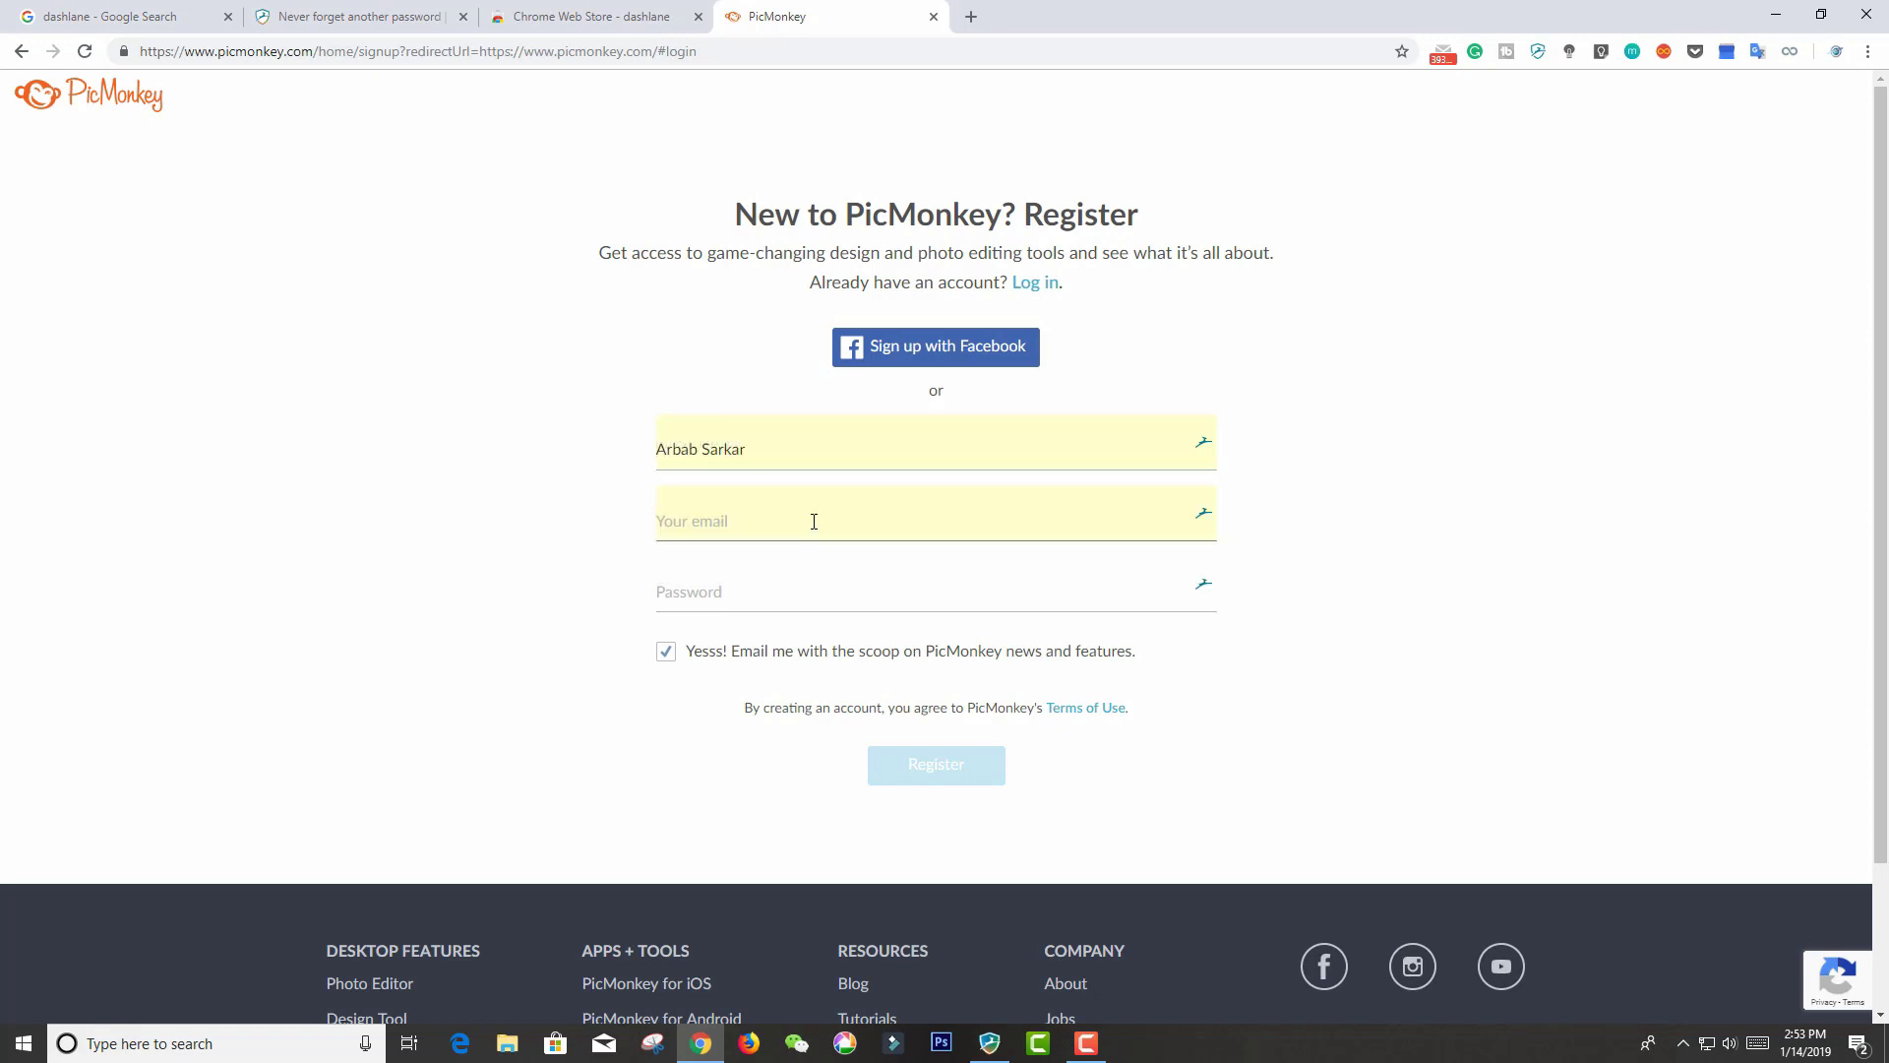
click(813, 520)
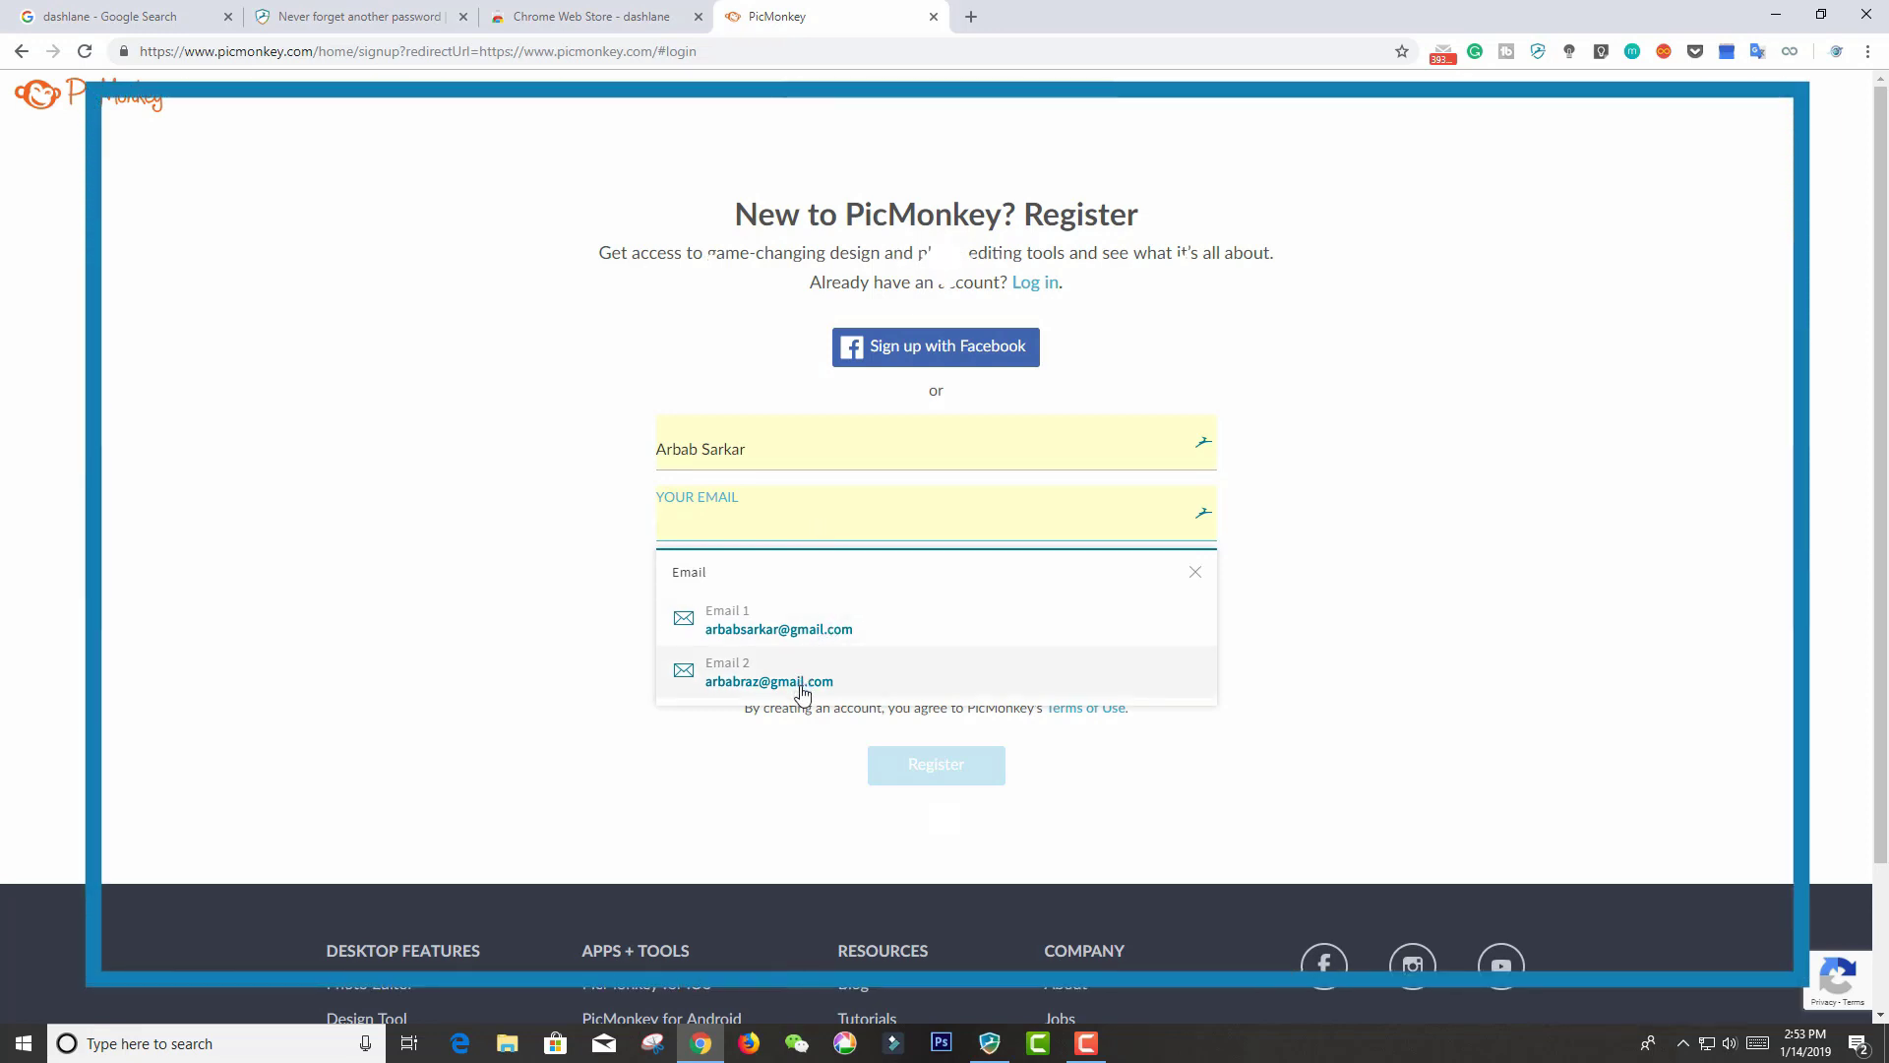
click(809, 638)
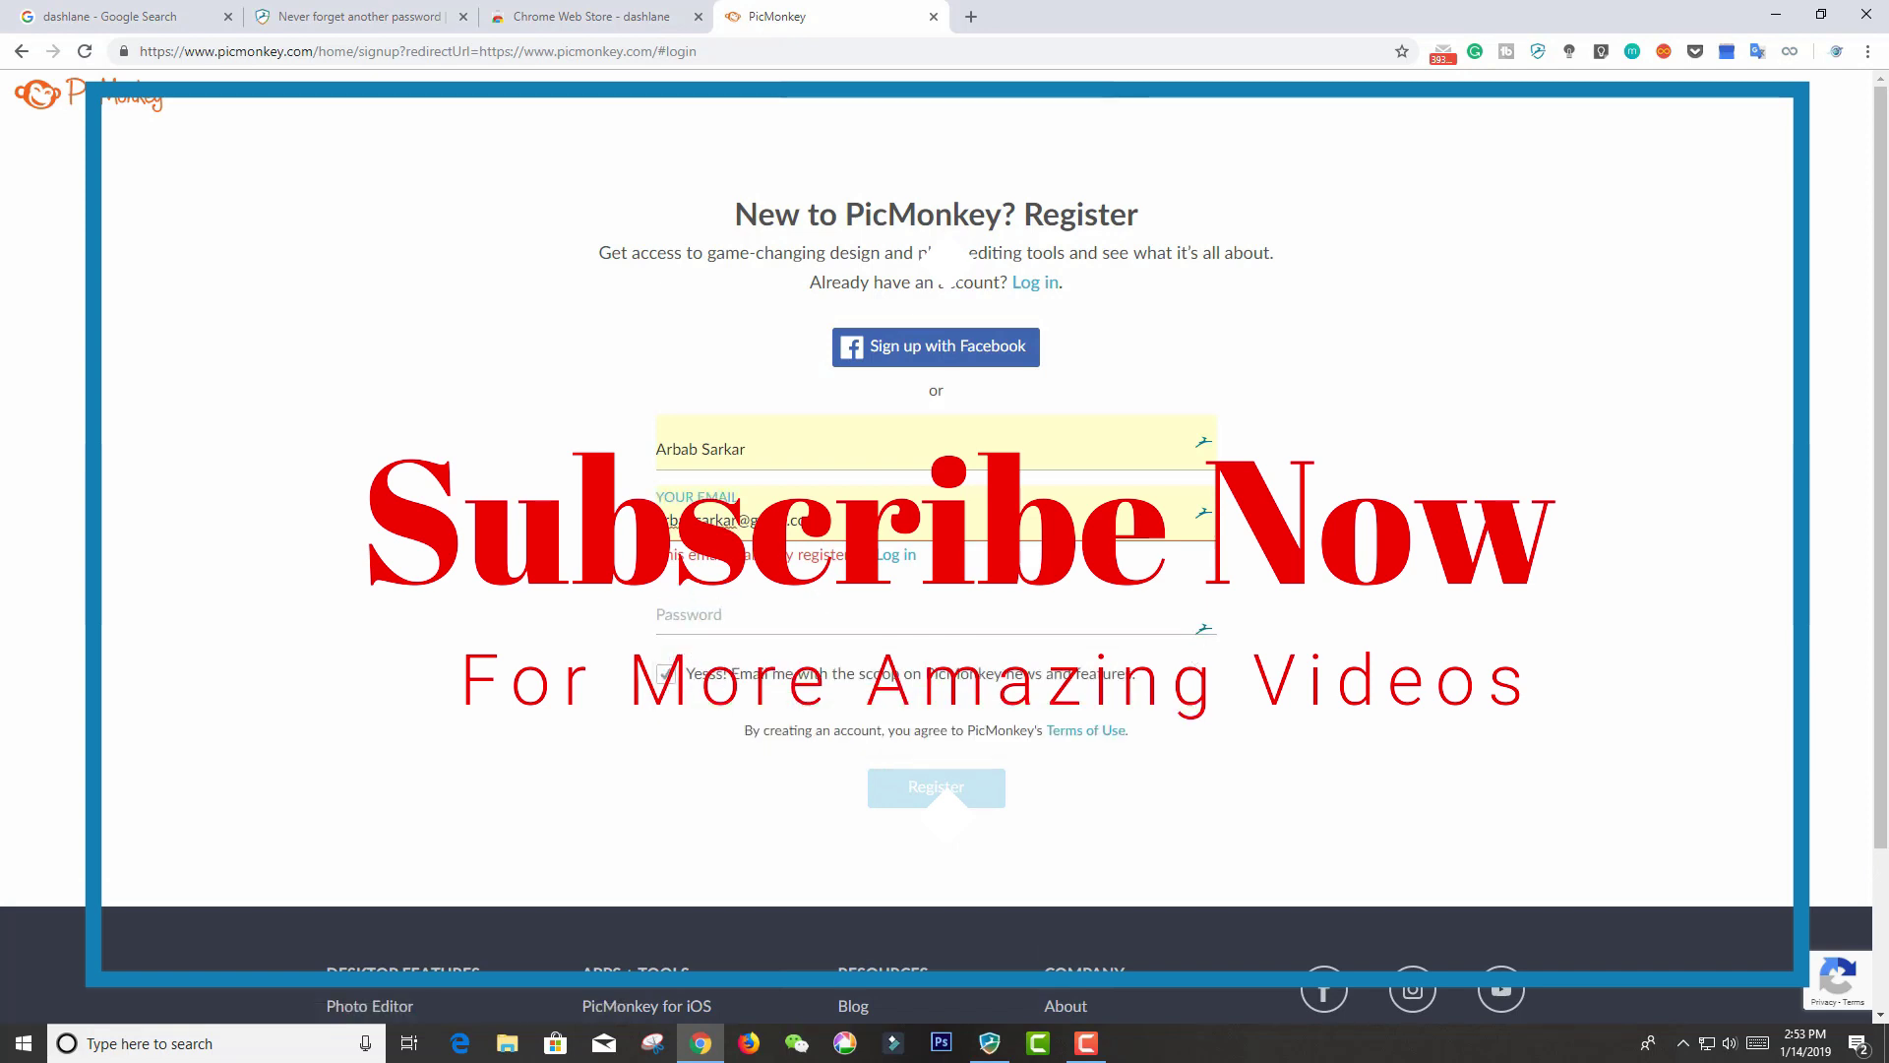
click(852, 527)
click(830, 661)
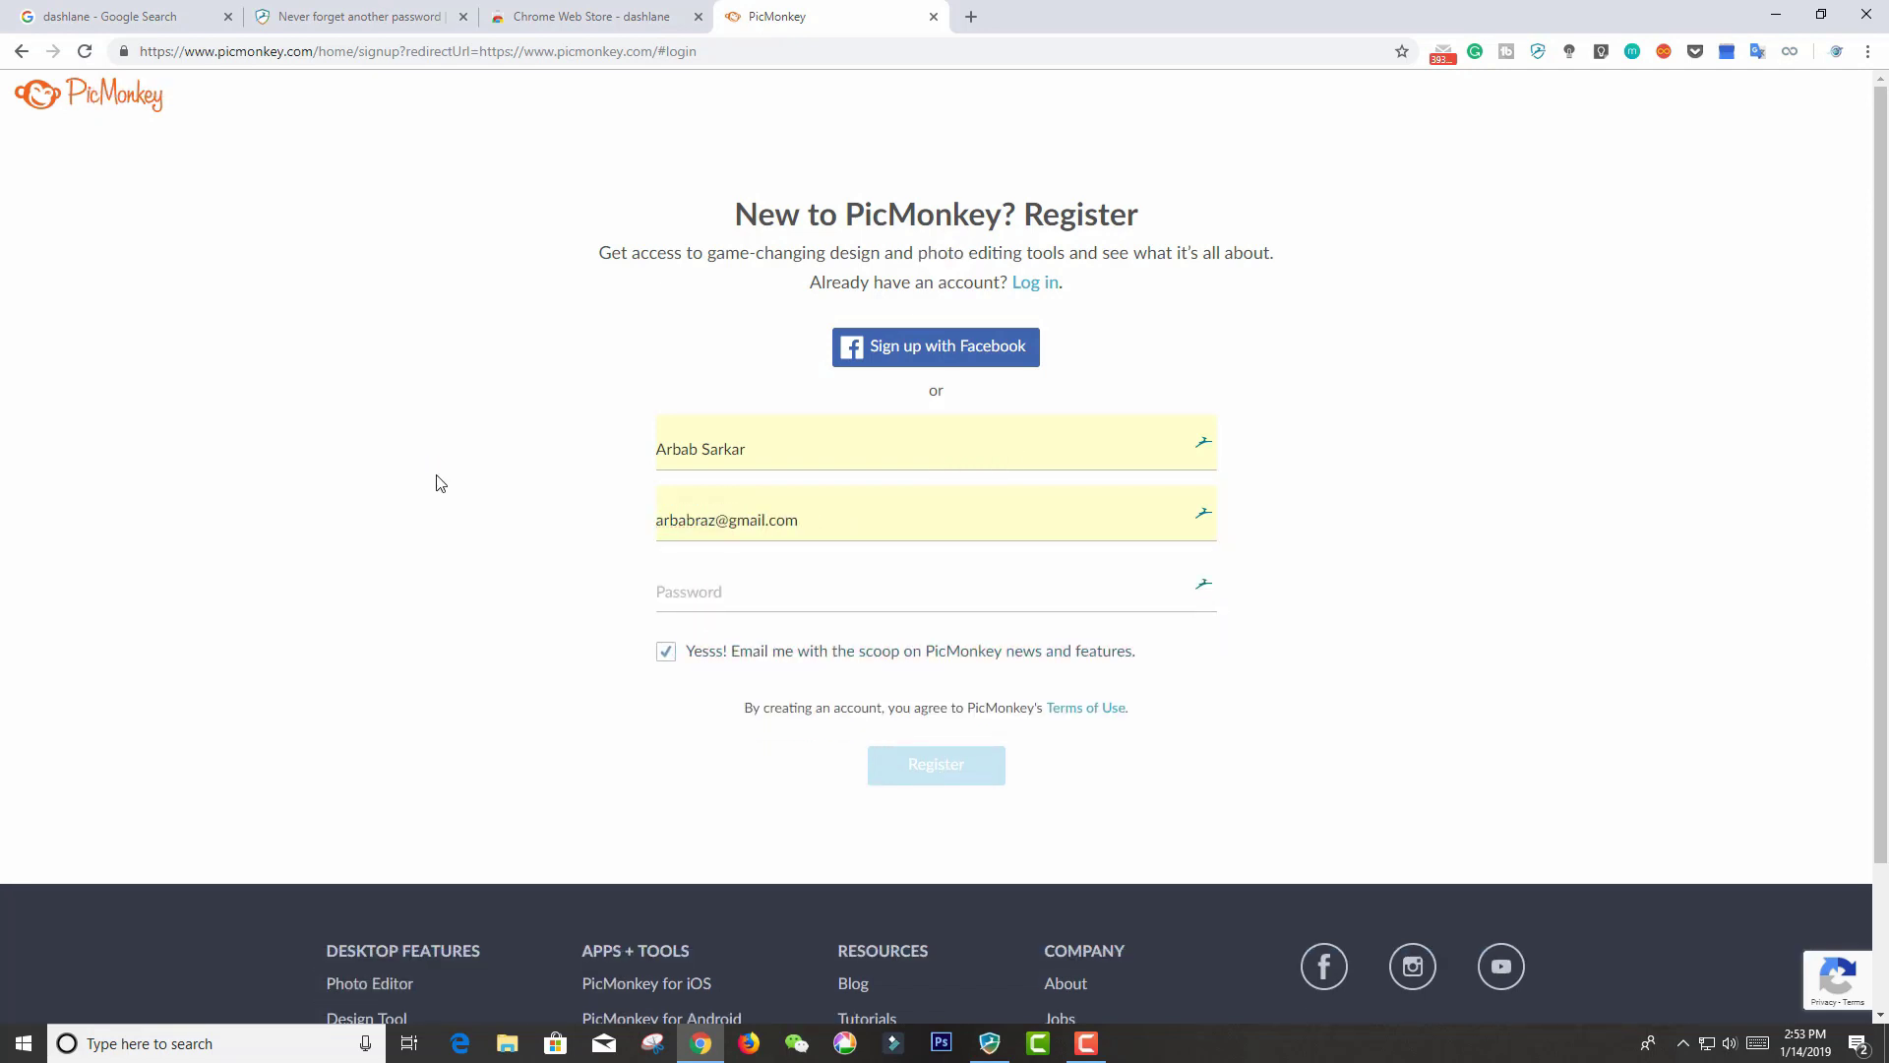
Register PicMonkey with a generated strong password and store the picmonkey.com password in the vault
click(797, 582)
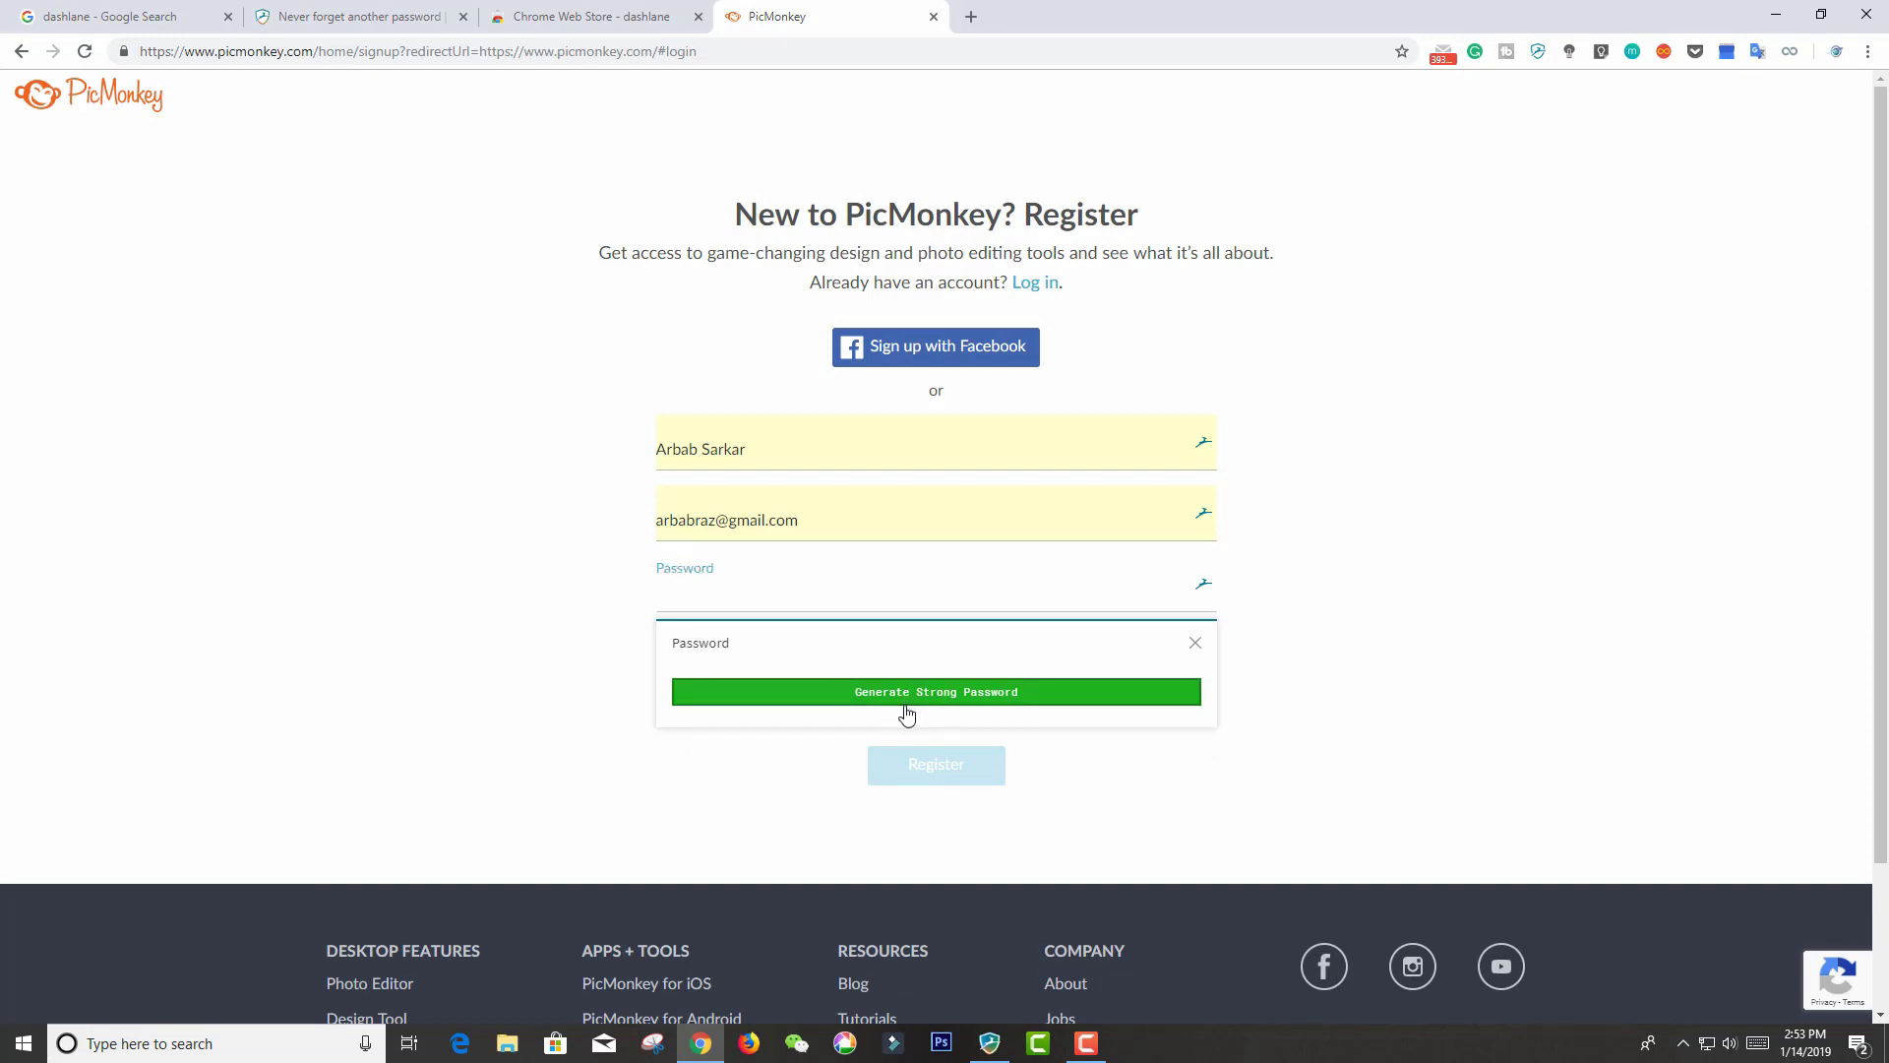
click(906, 715)
click(938, 770)
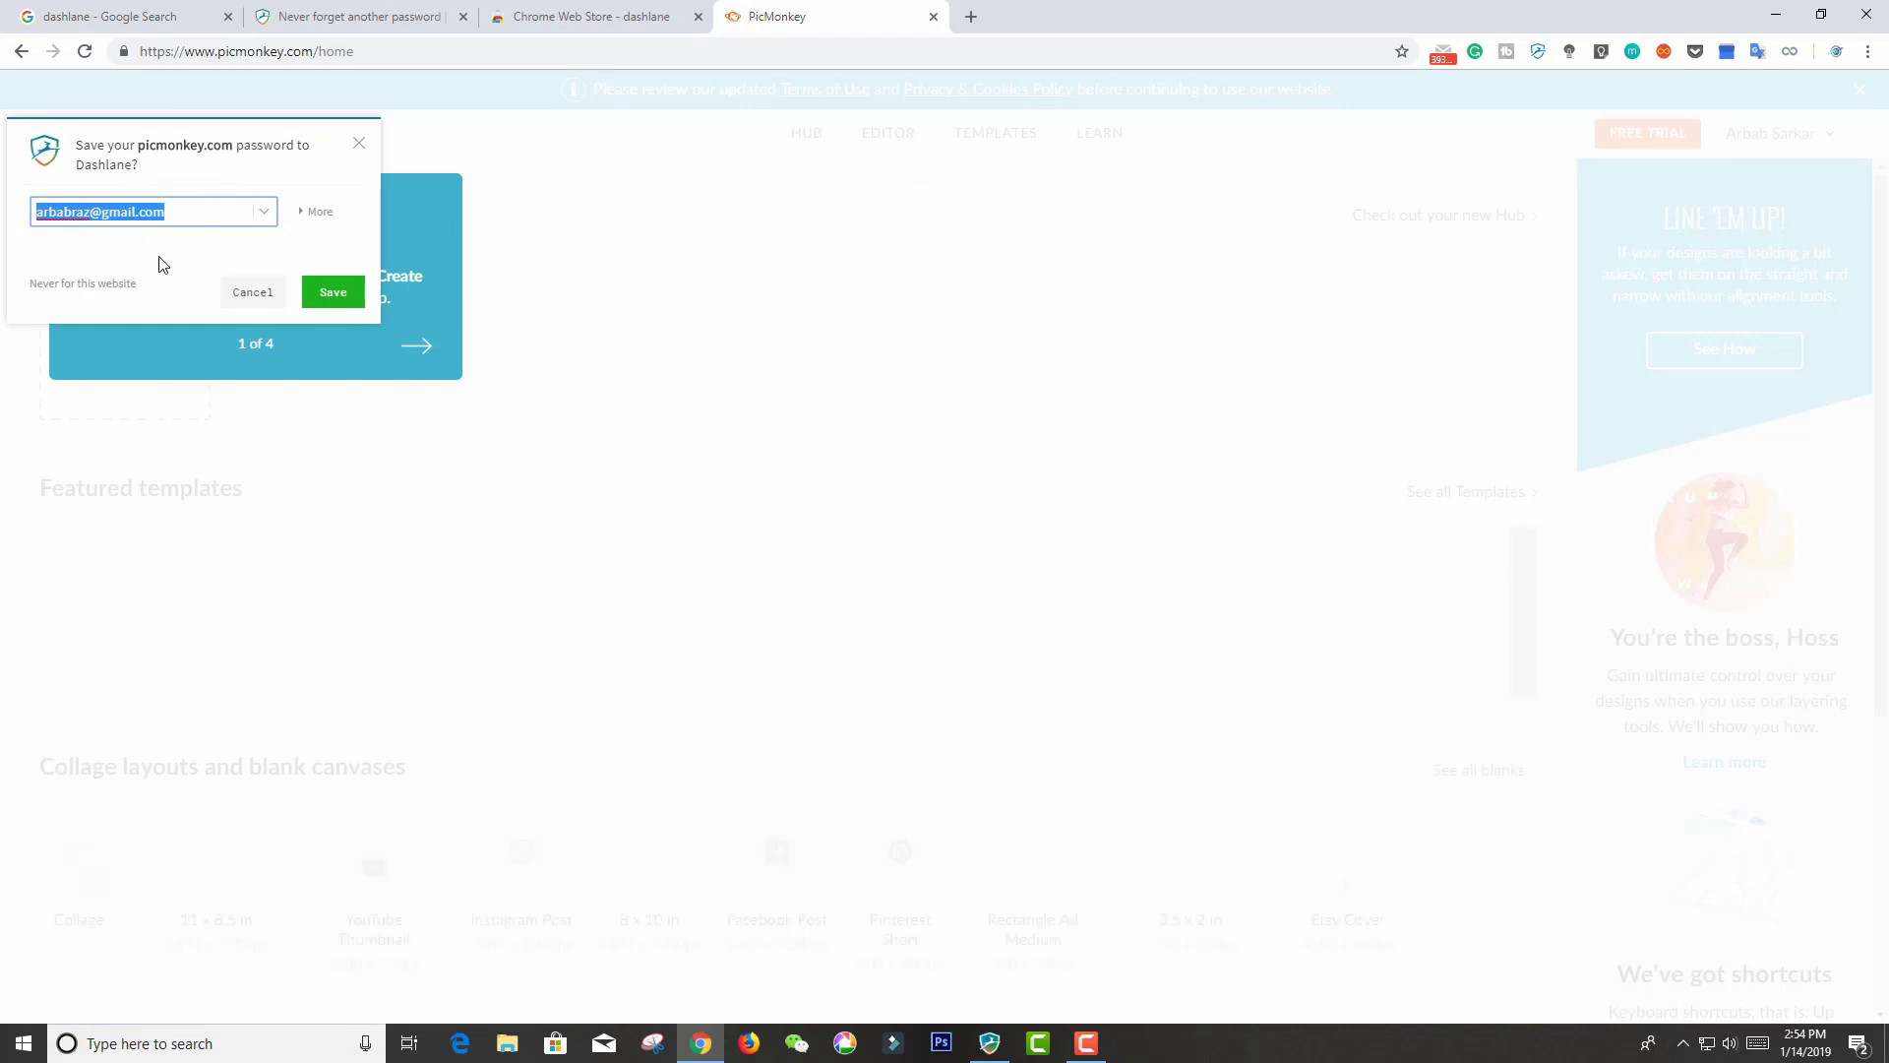
click(332, 293)
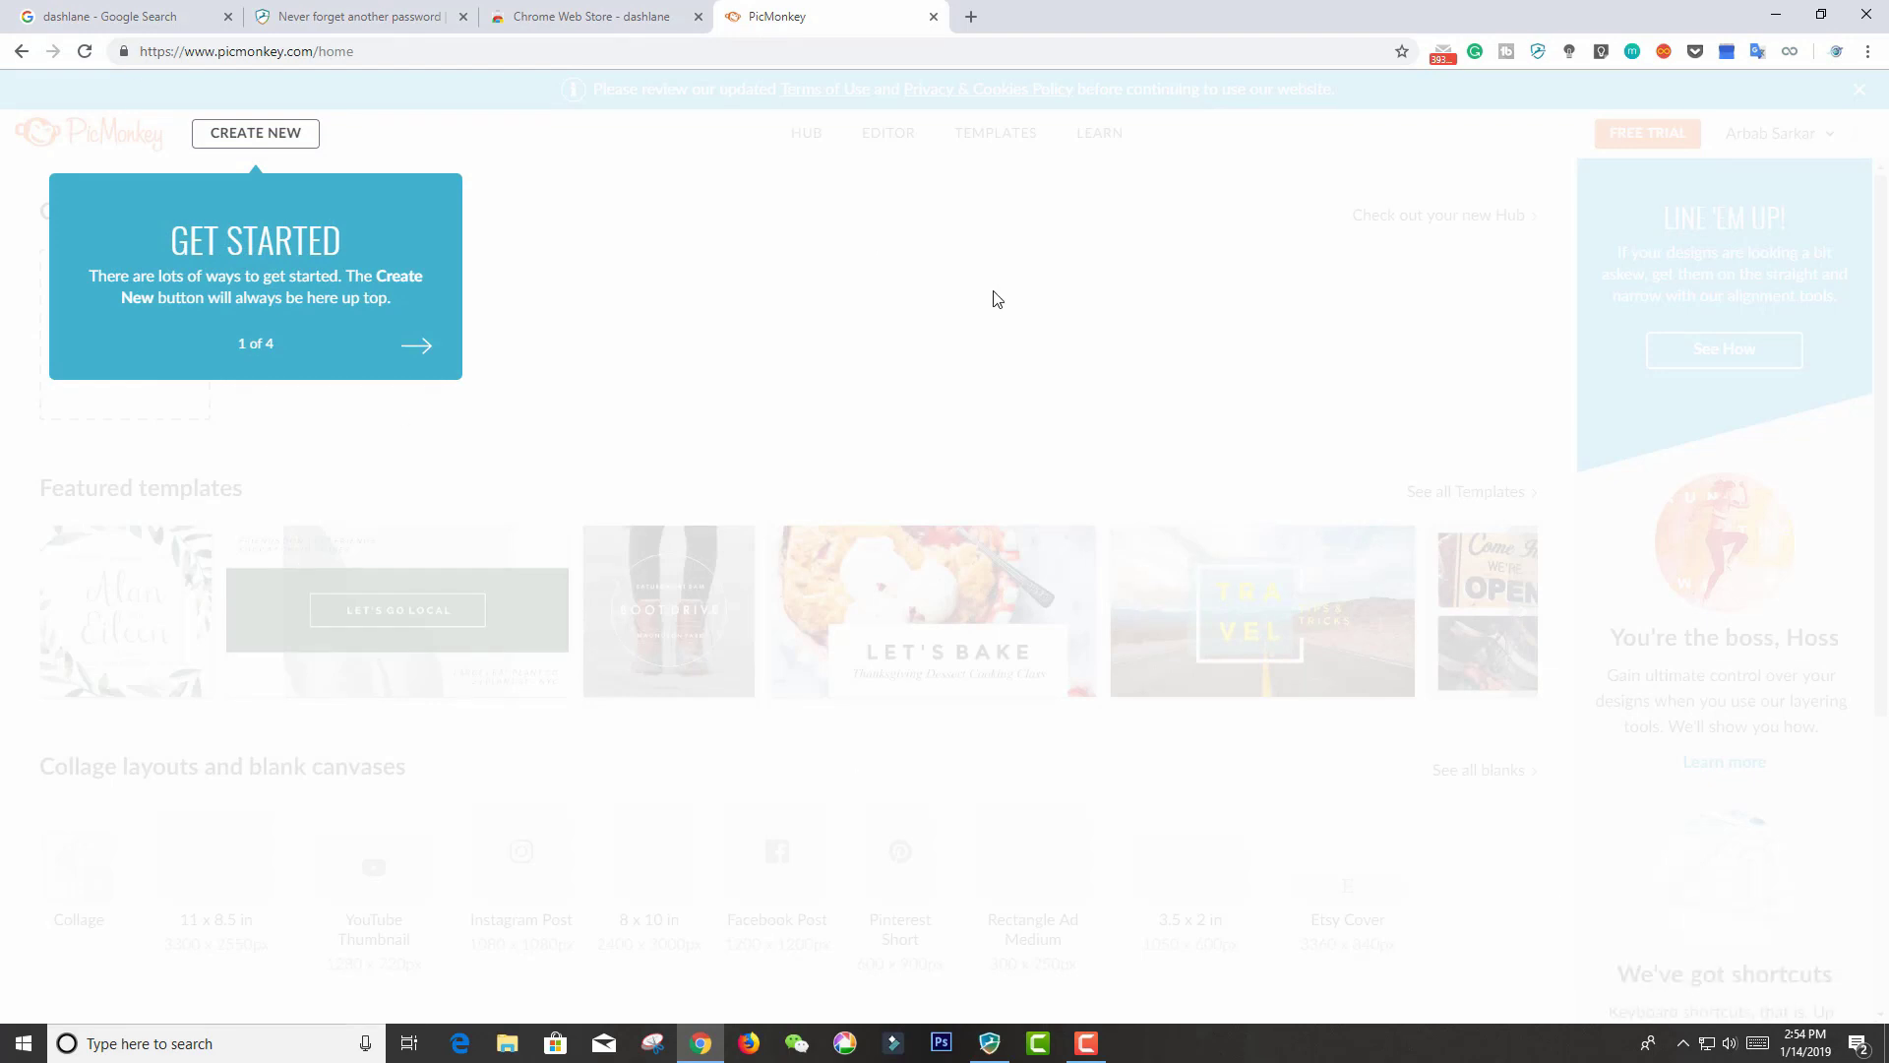
Bring up the Dashlane desktop app and show the list of saved passwords
click(989, 1042)
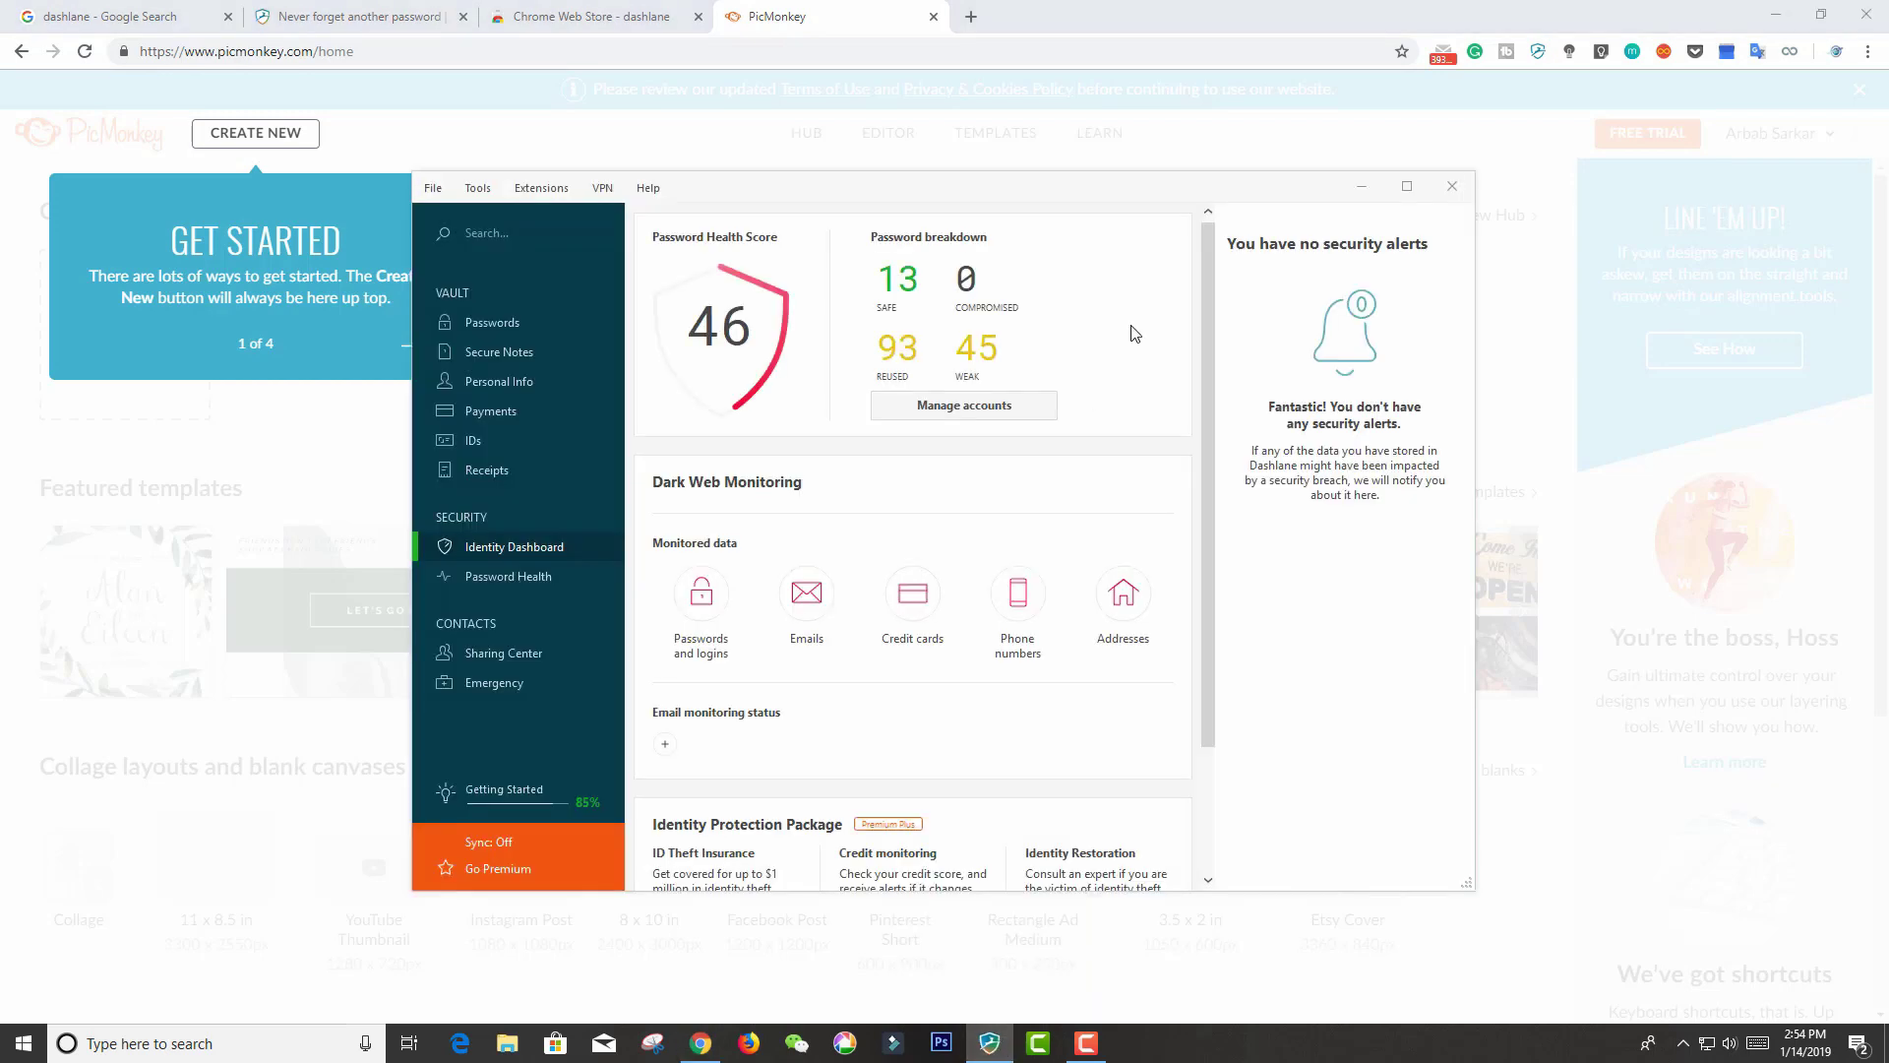
drag(1061, 191, 1080, 188)
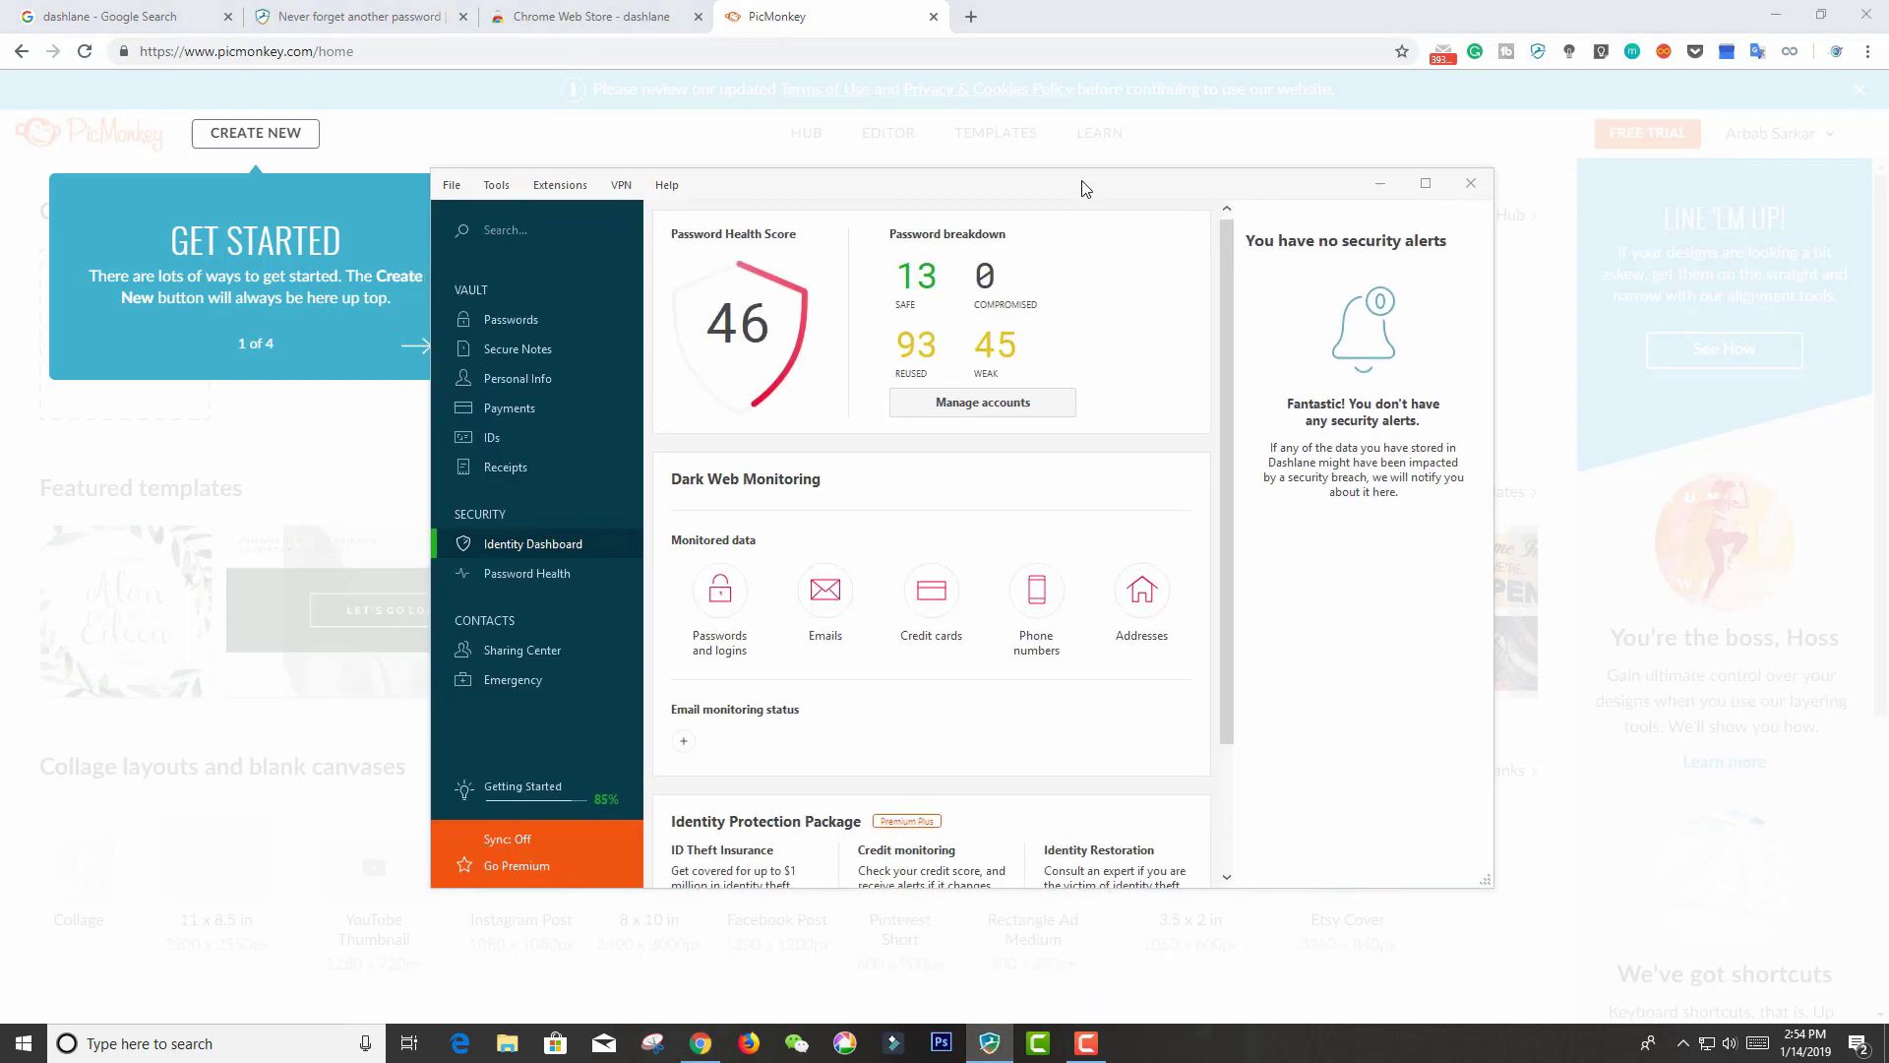
click(556, 317)
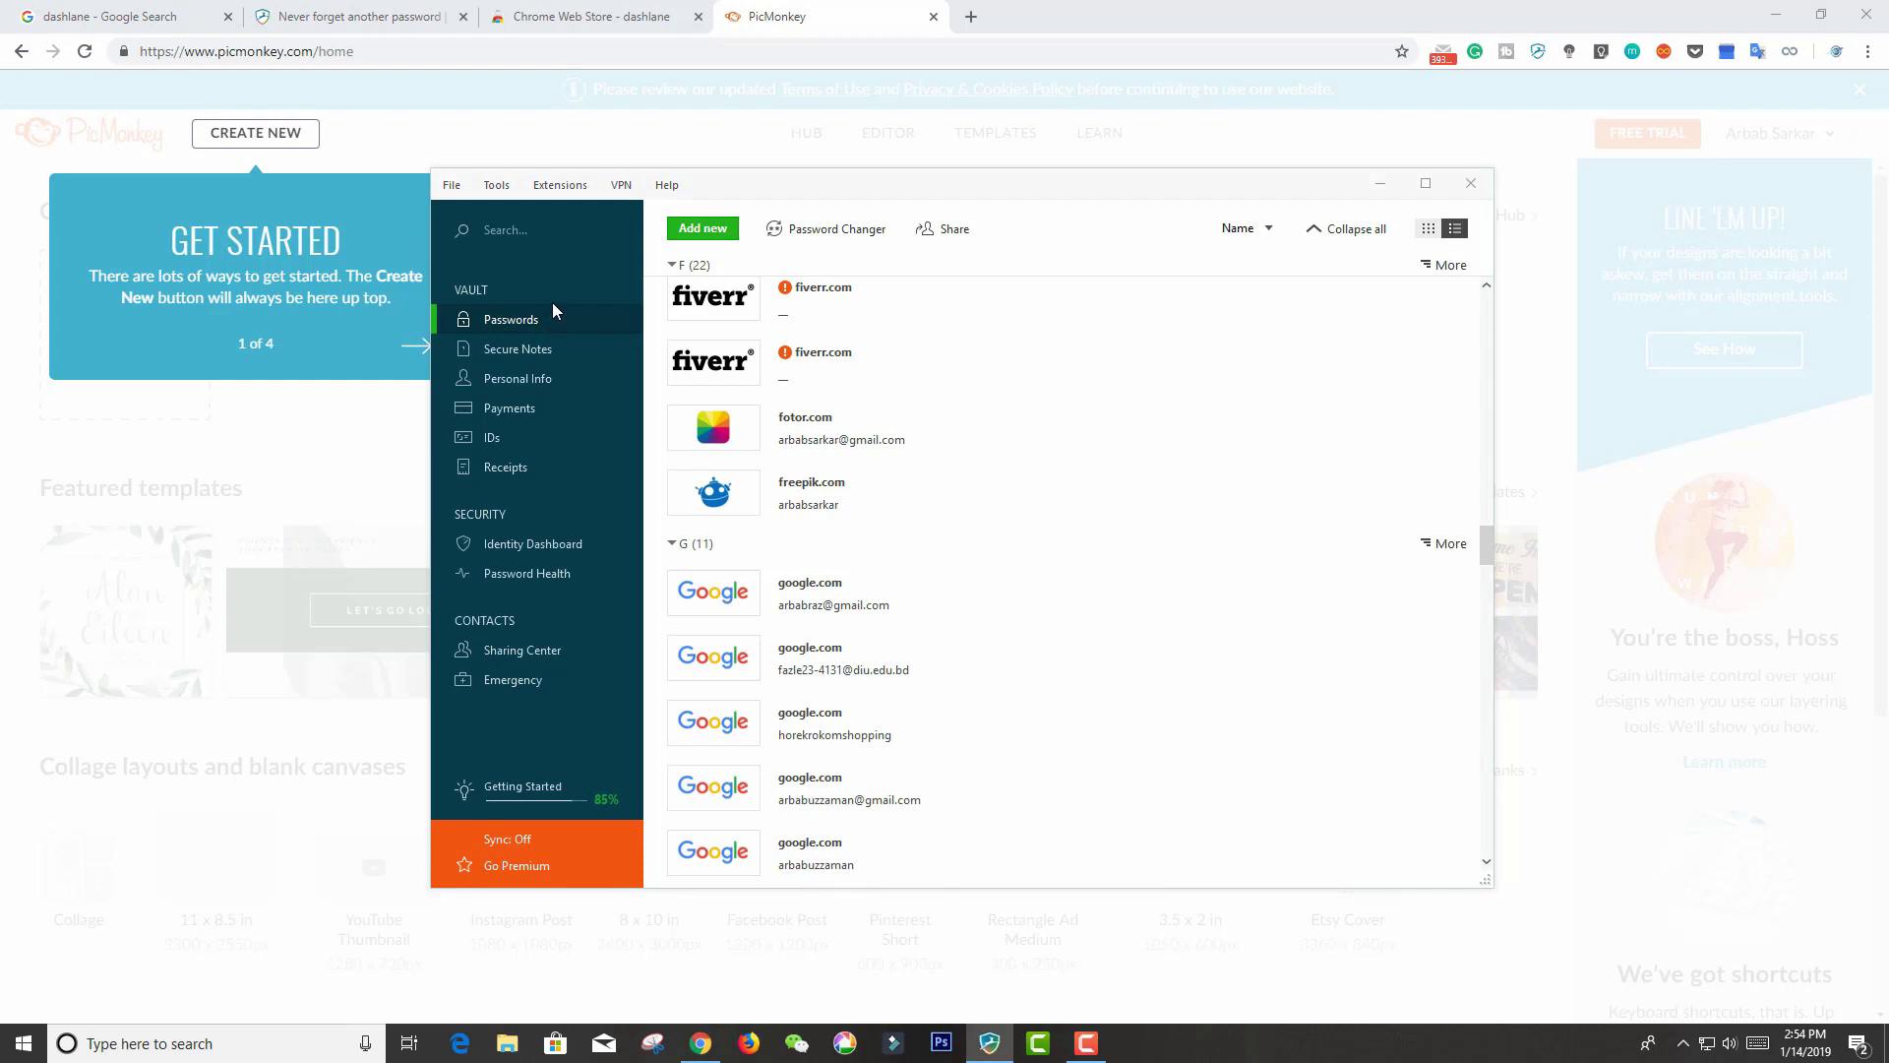
mouse_move(1486, 543)
mouse_down()
mouse_move(1494, 315)
mouse_move(1442, 559)
mouse_up()
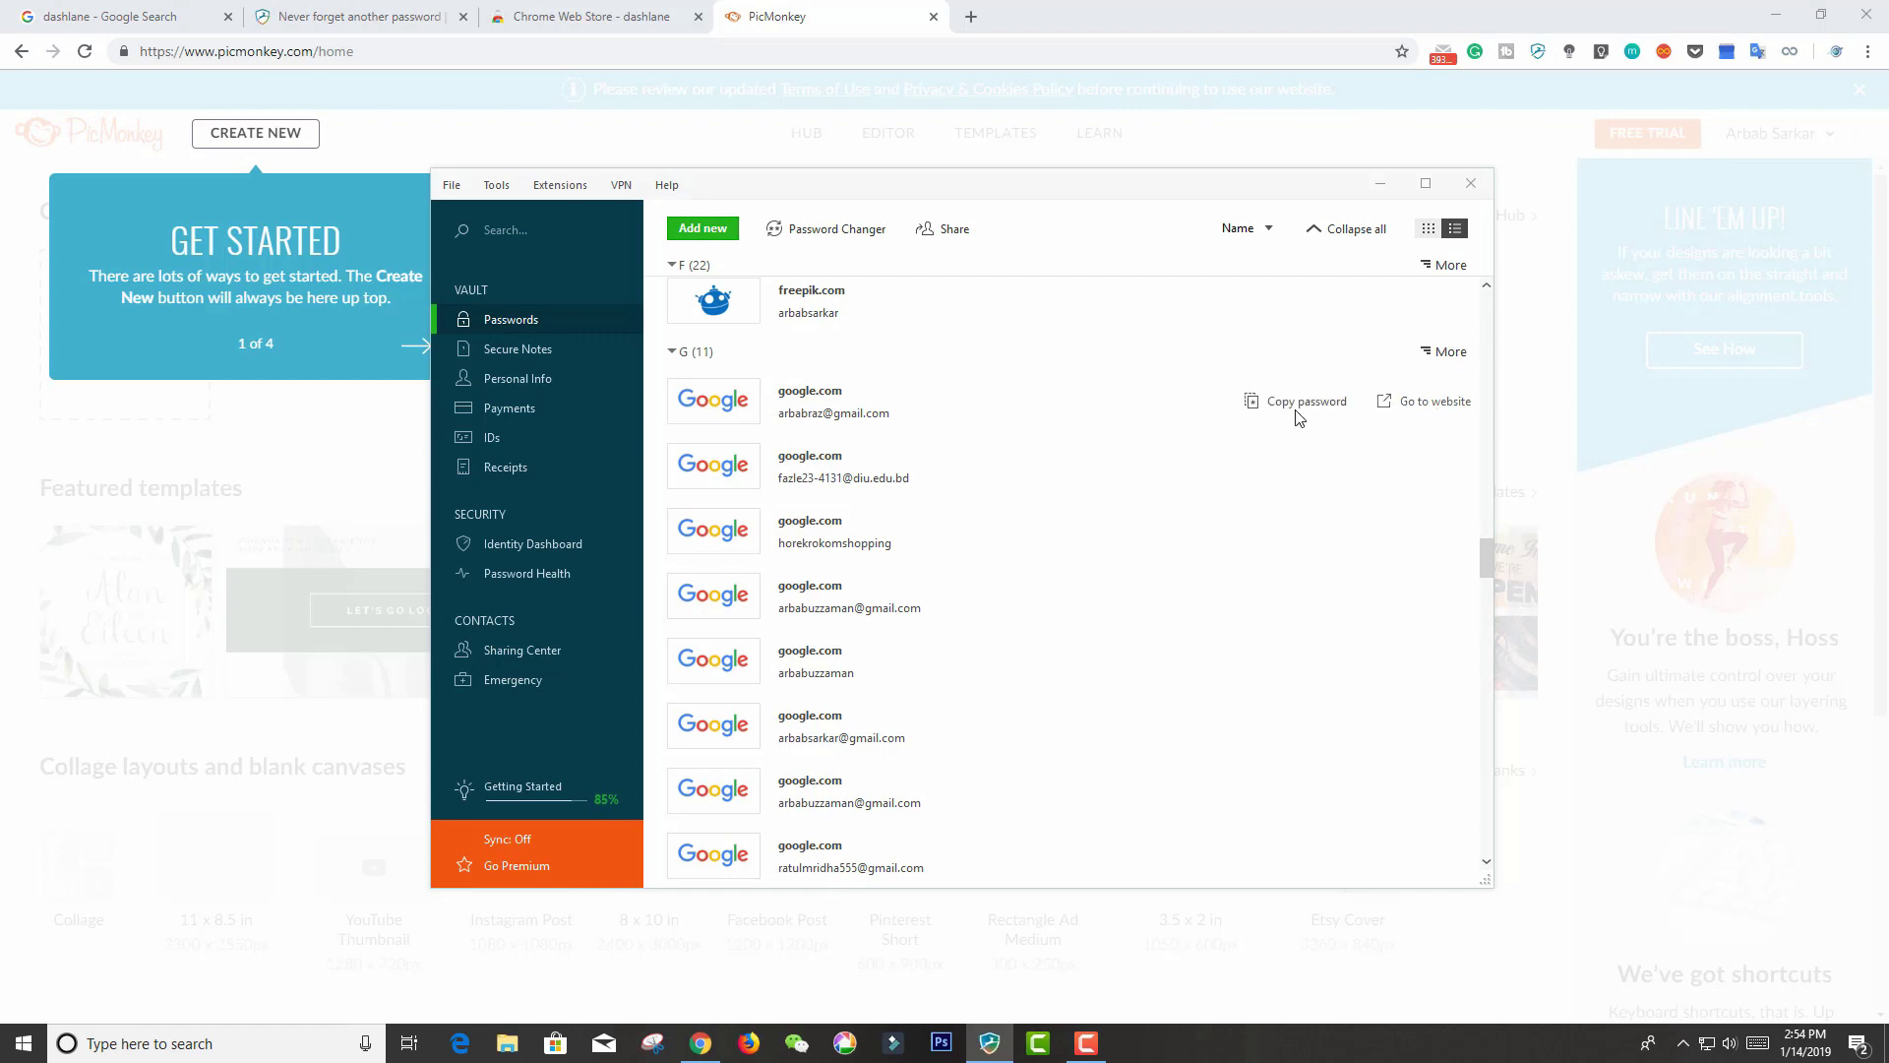
Preview the Password Changer's unsafe grammarly.com entries, dismiss its intro and close it
click(837, 239)
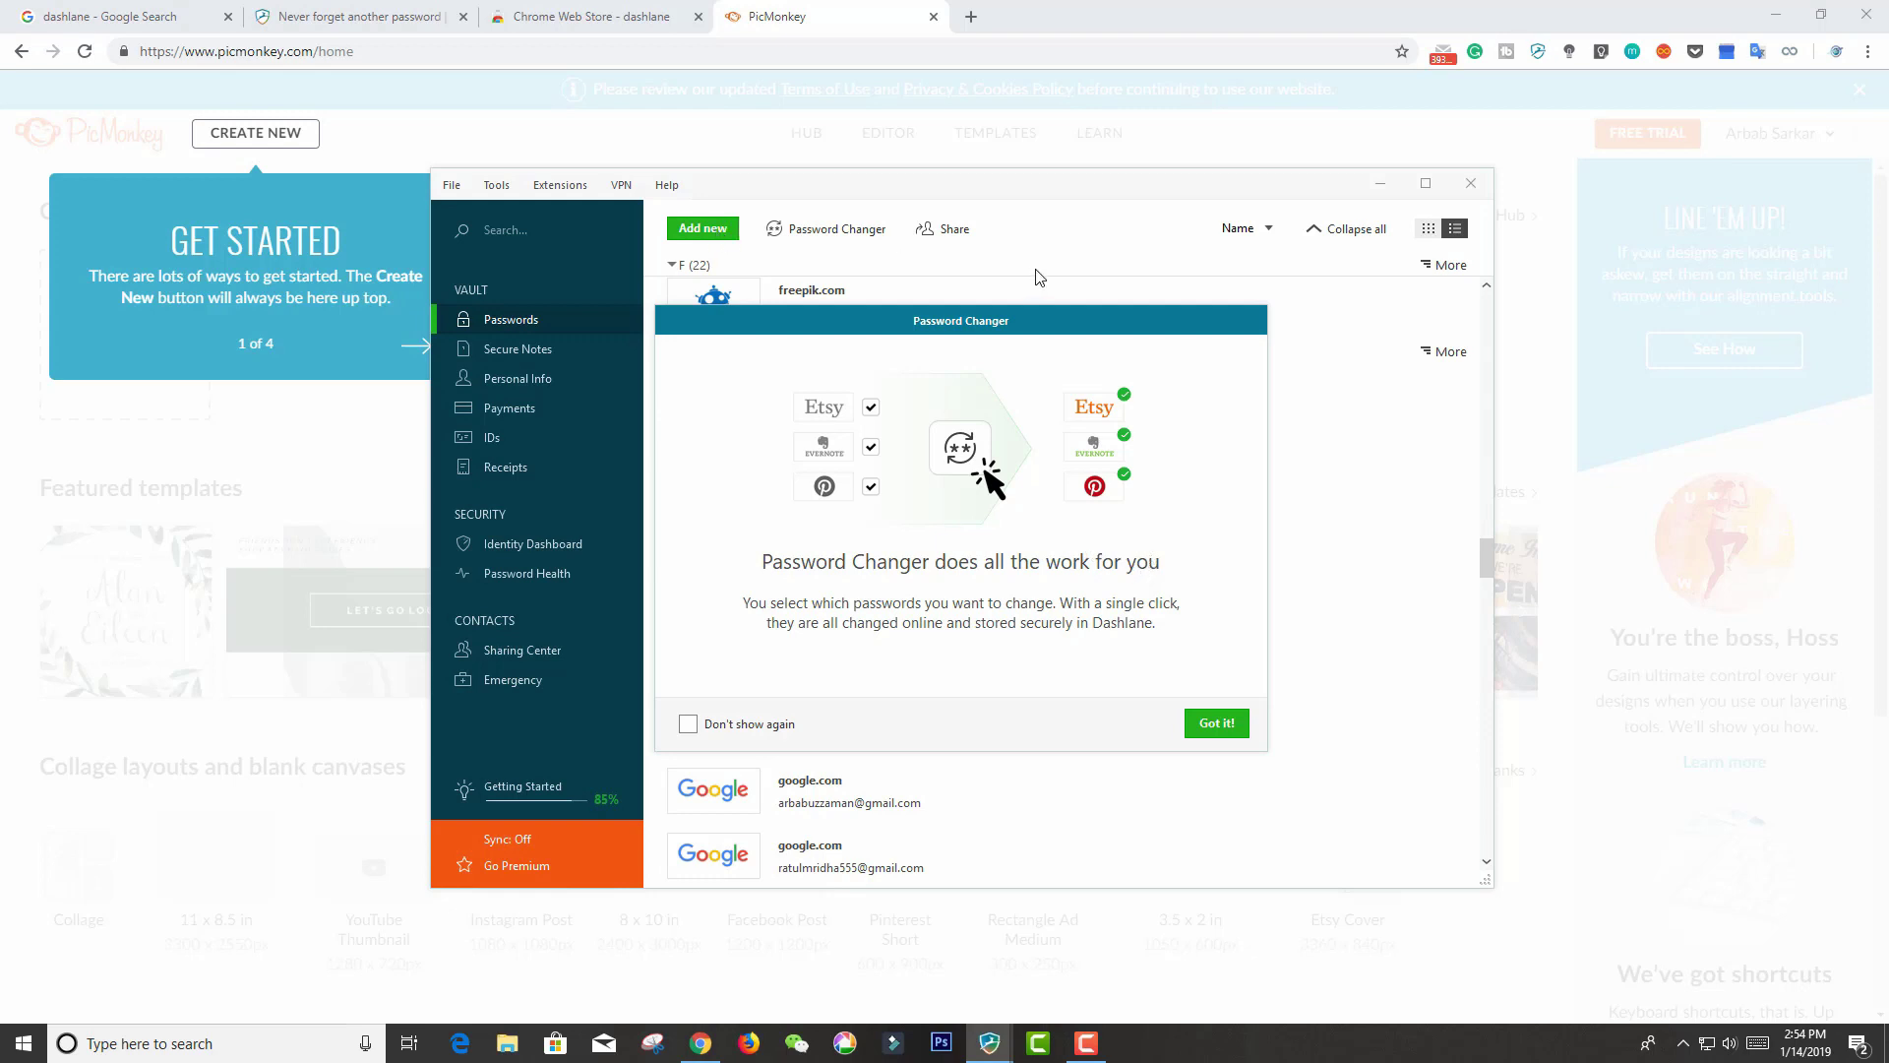
click(1219, 724)
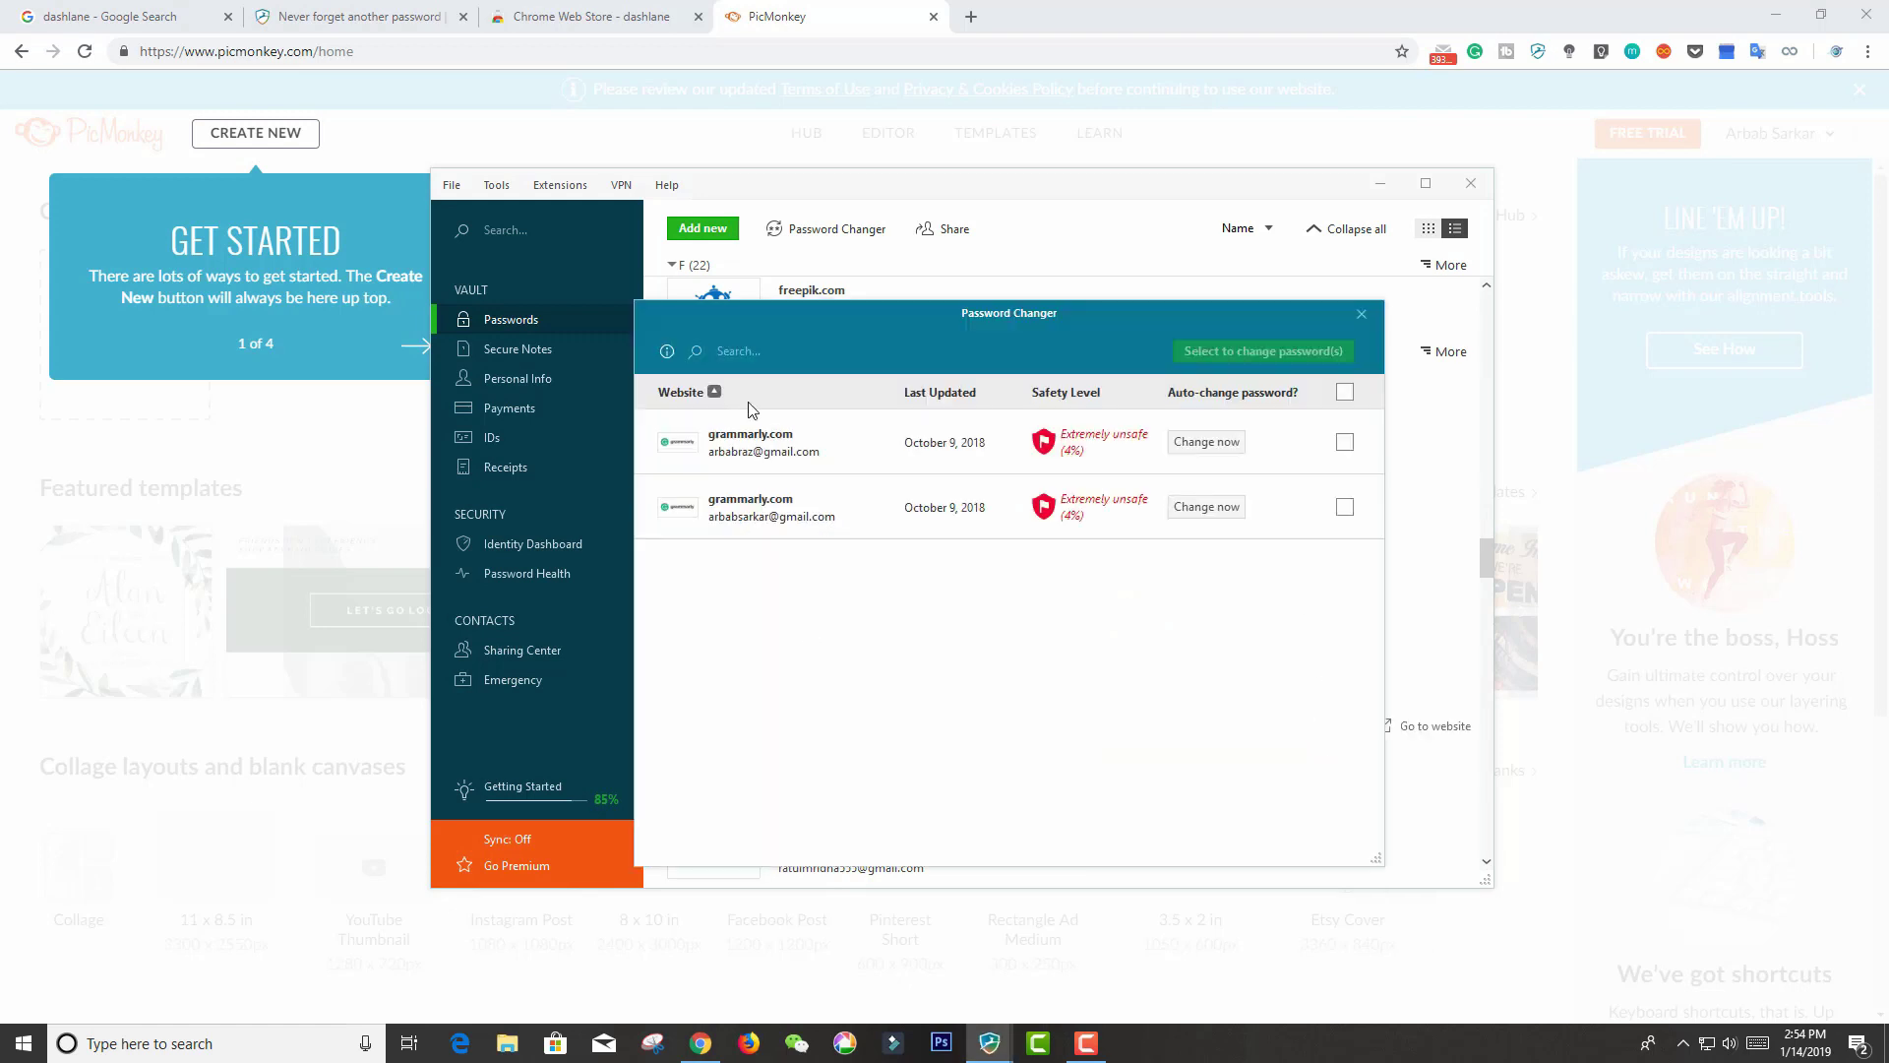
click(1361, 315)
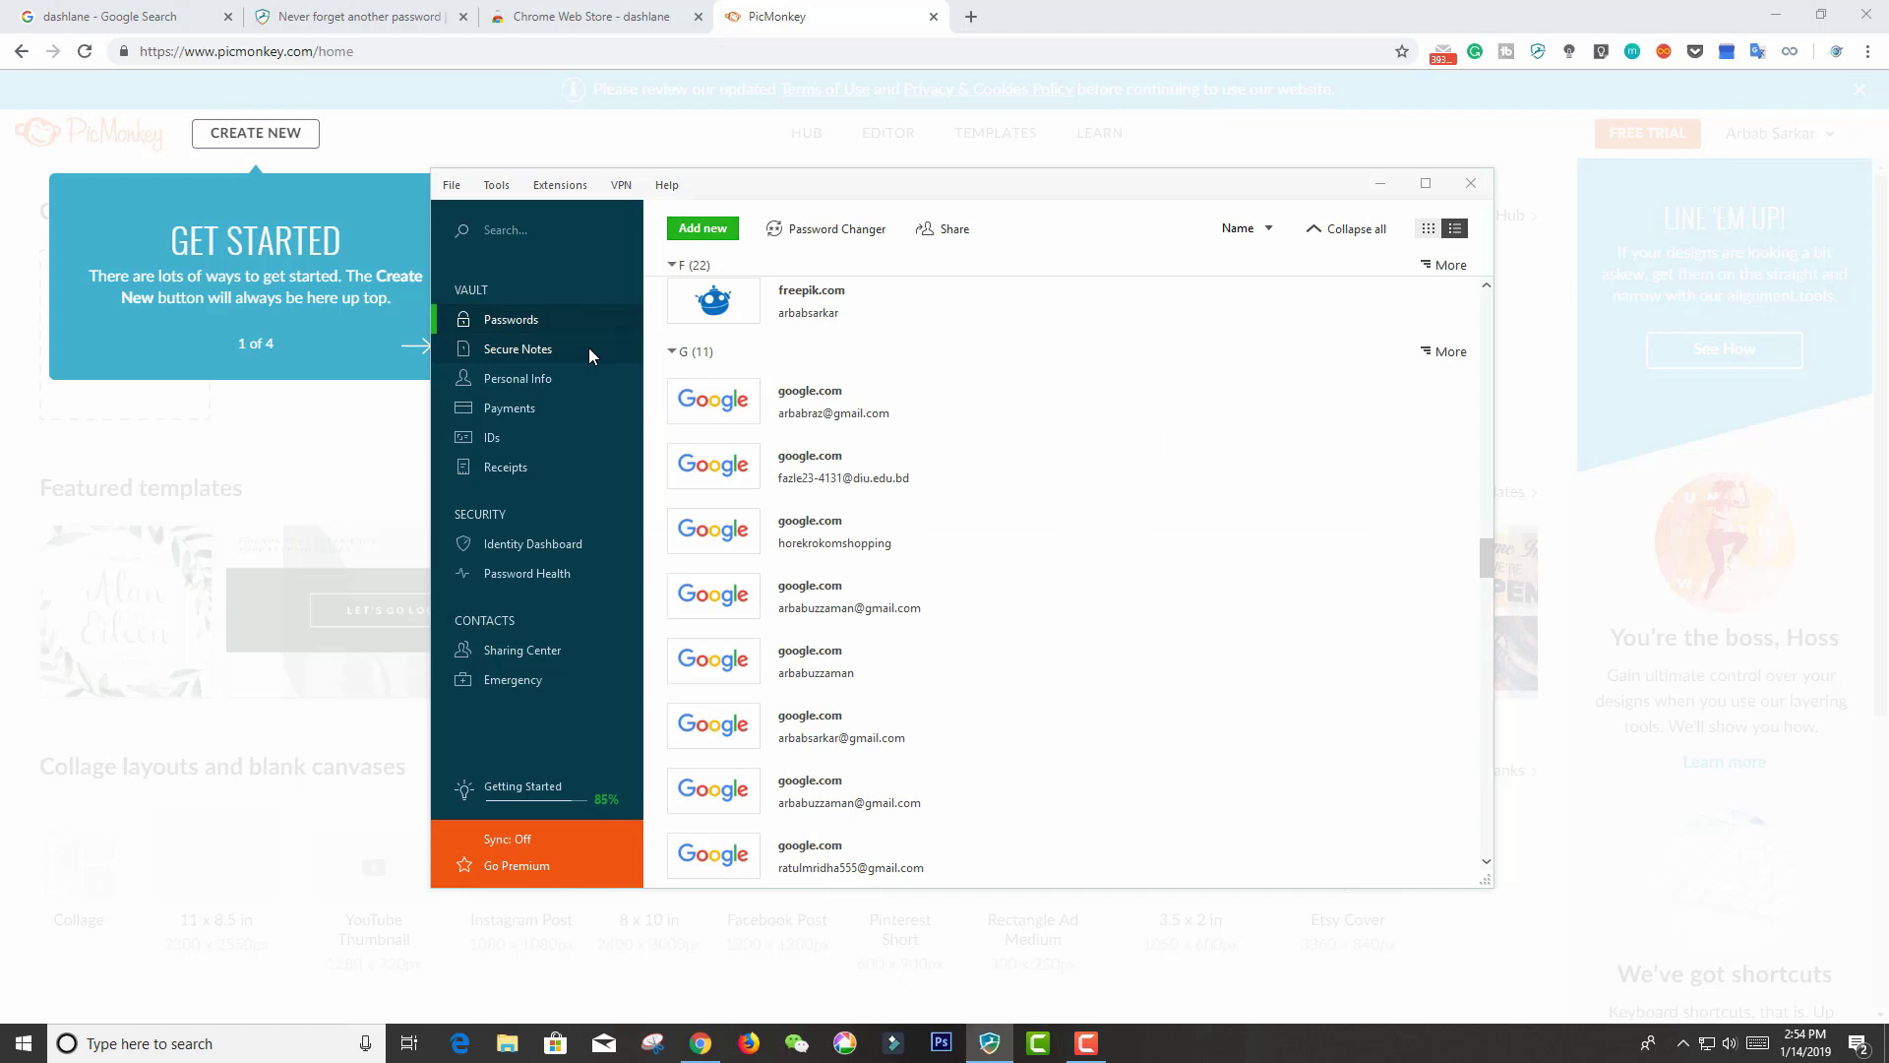
Browse the empty Secure Notes section and the kinds of notes that can be added
mouse_move(1075, 301)
click(567, 359)
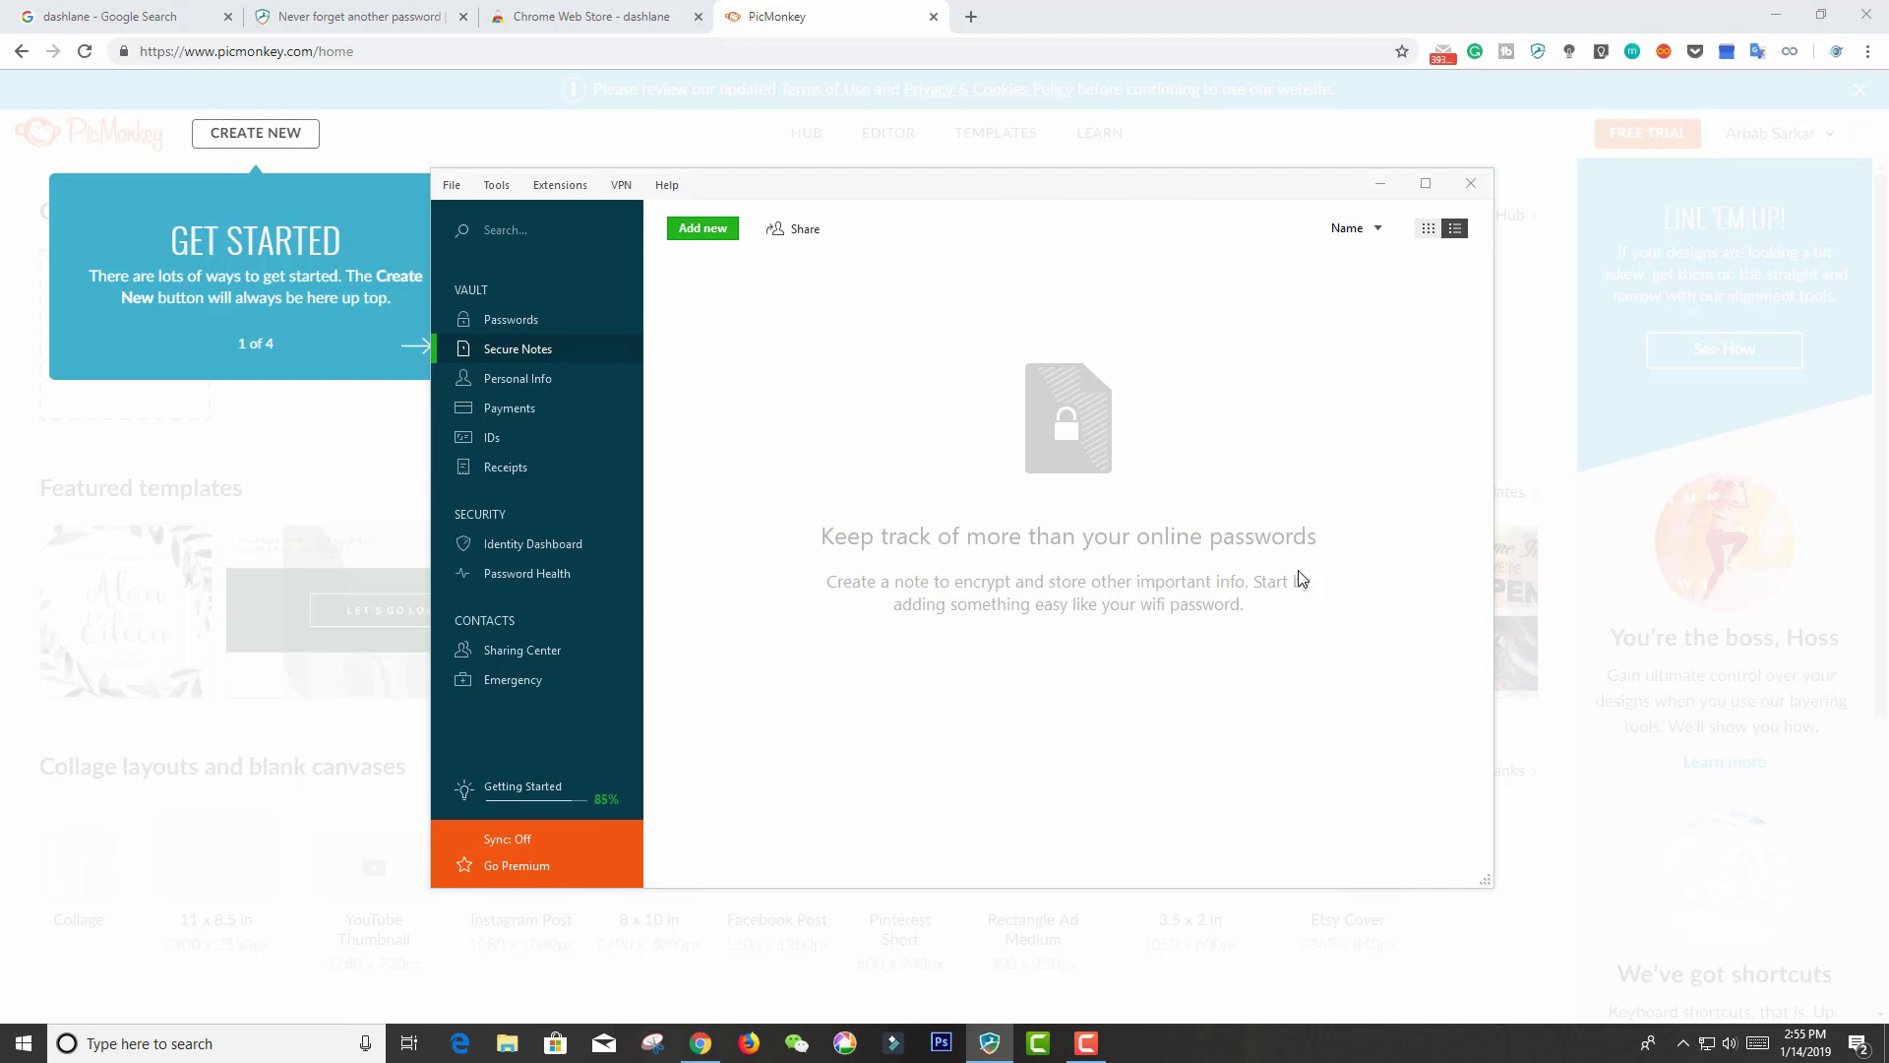
click(712, 239)
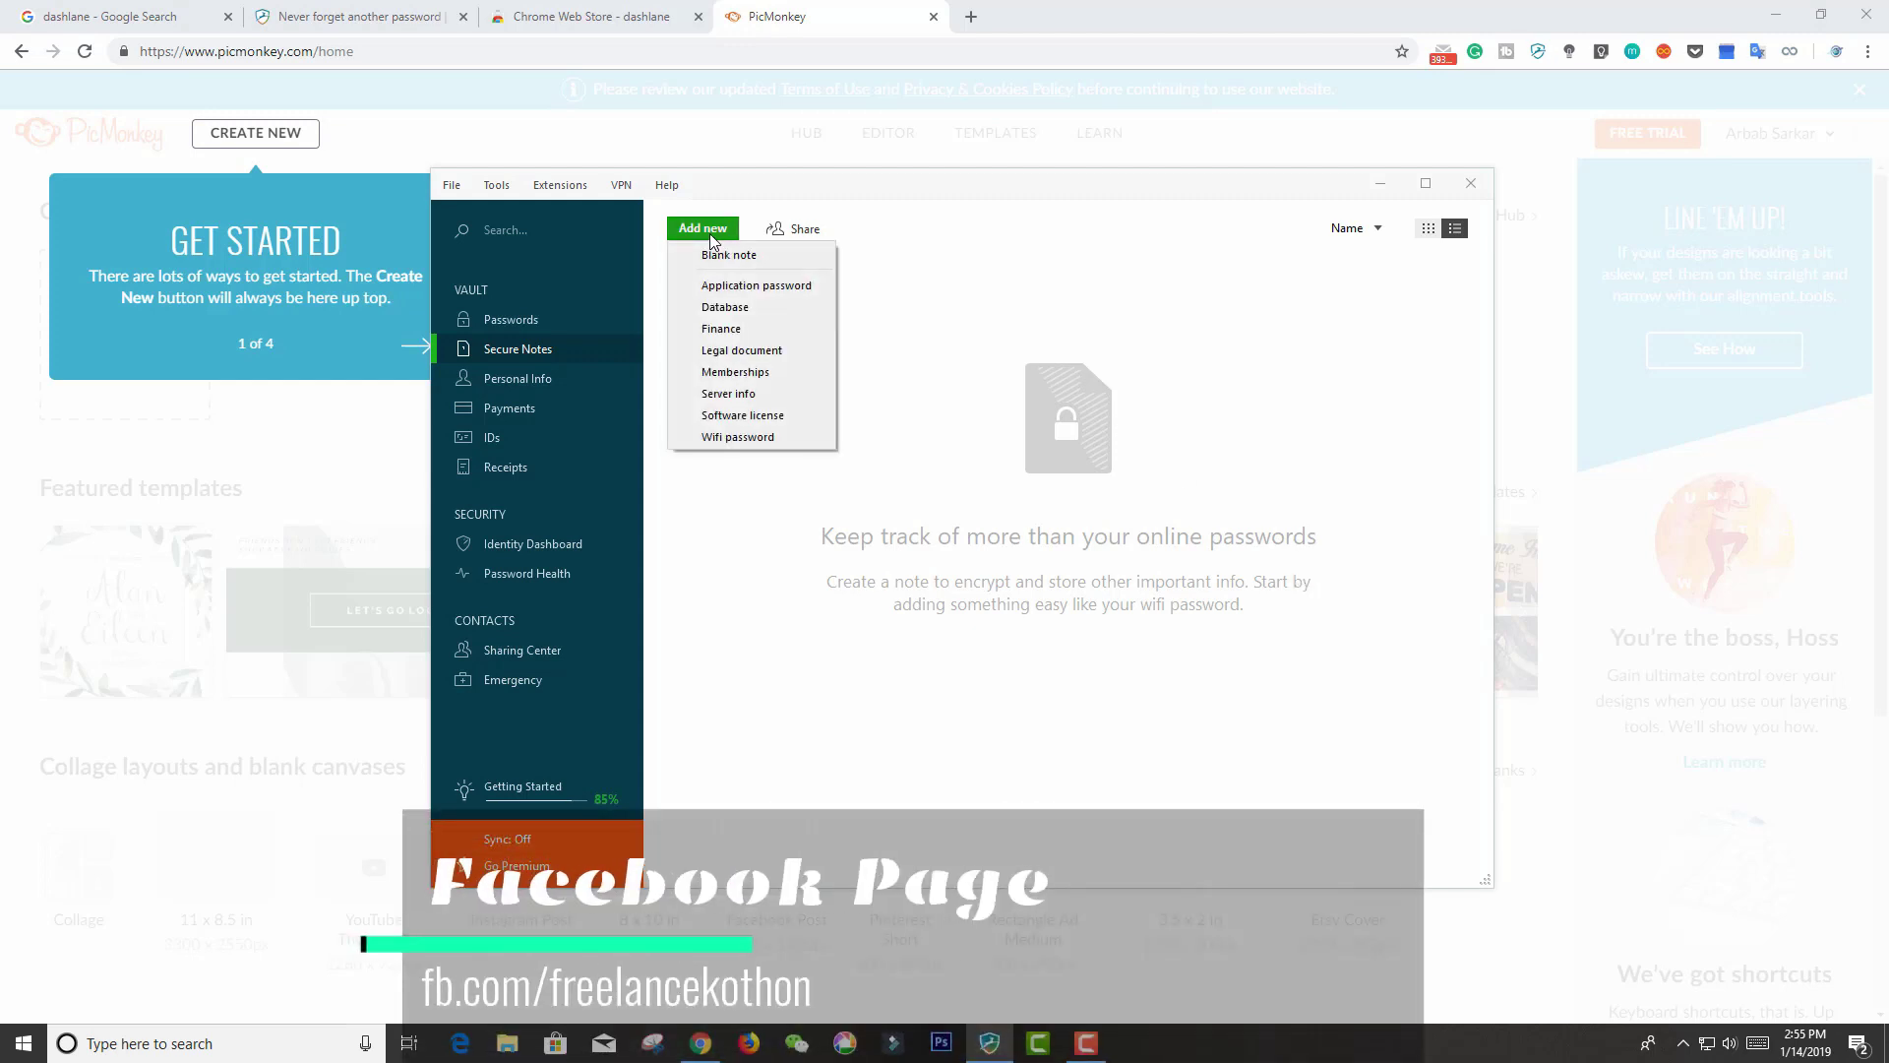
click(1040, 279)
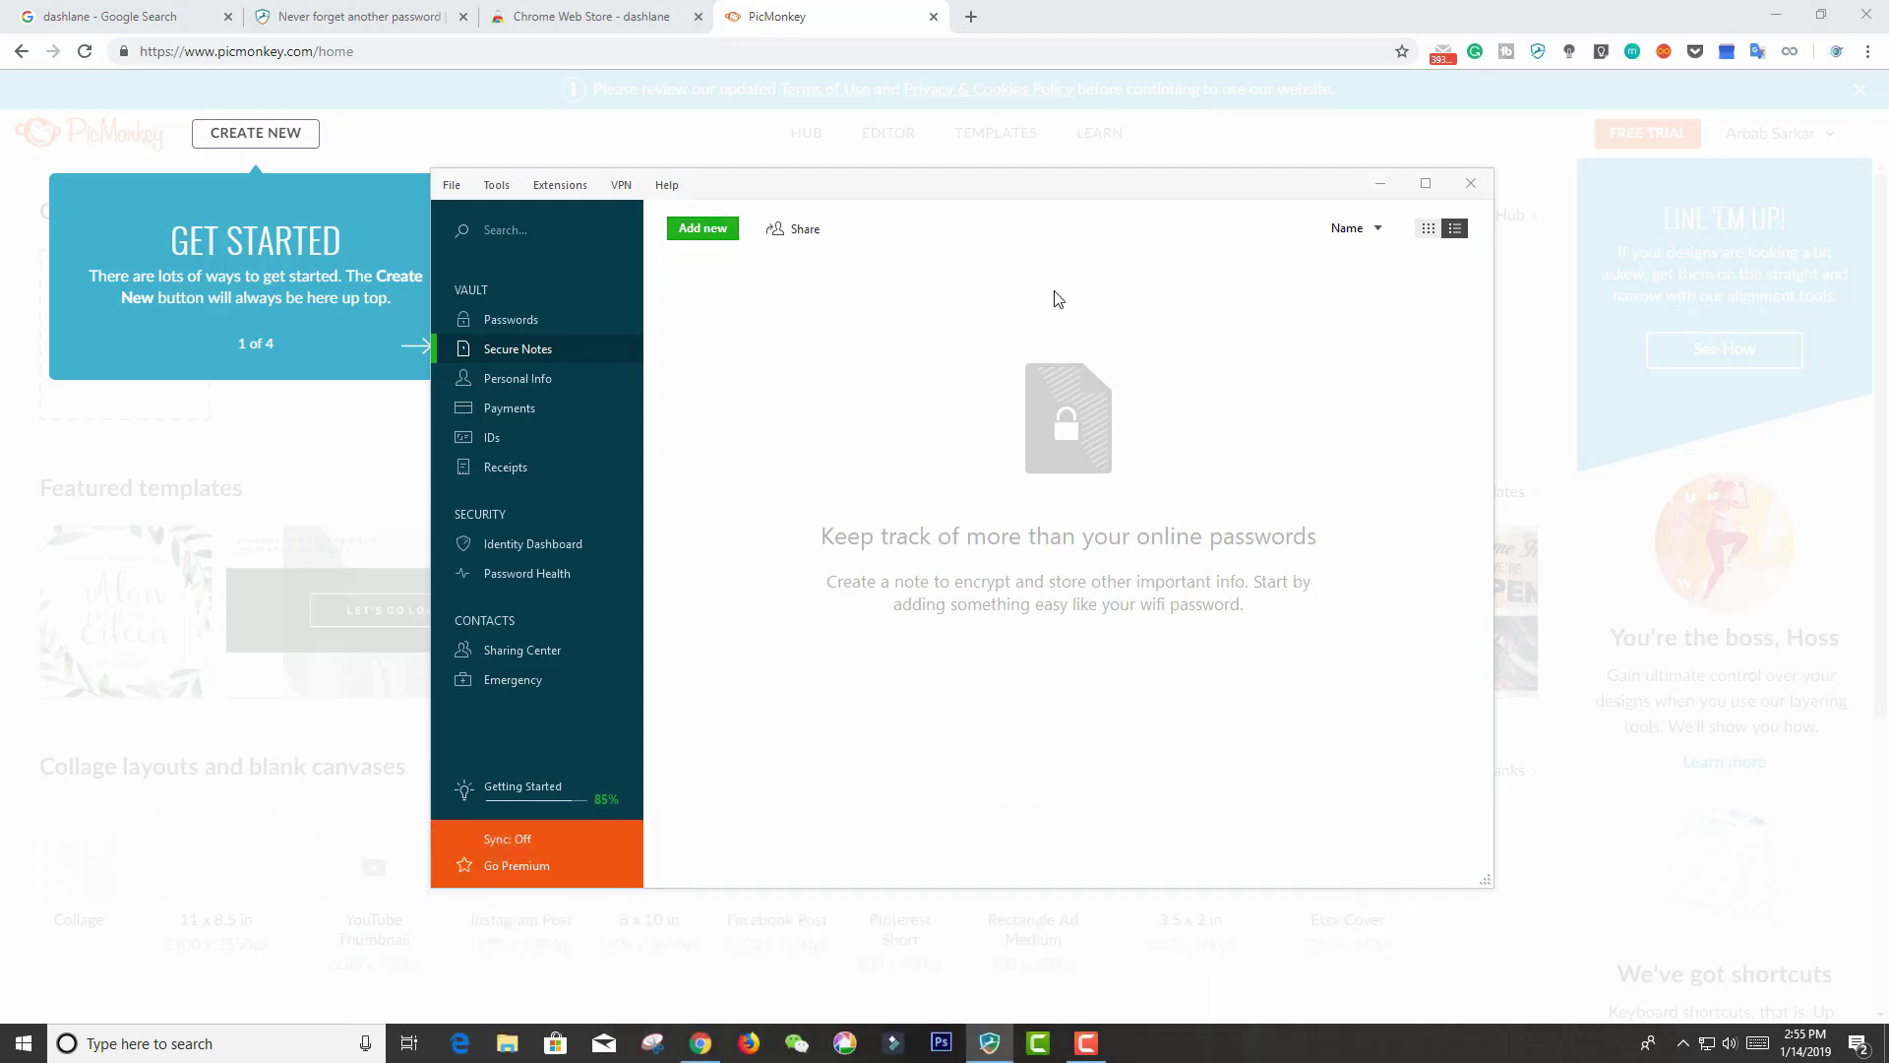
Look through Personal Info and finish on the empty Payments section
click(547, 383)
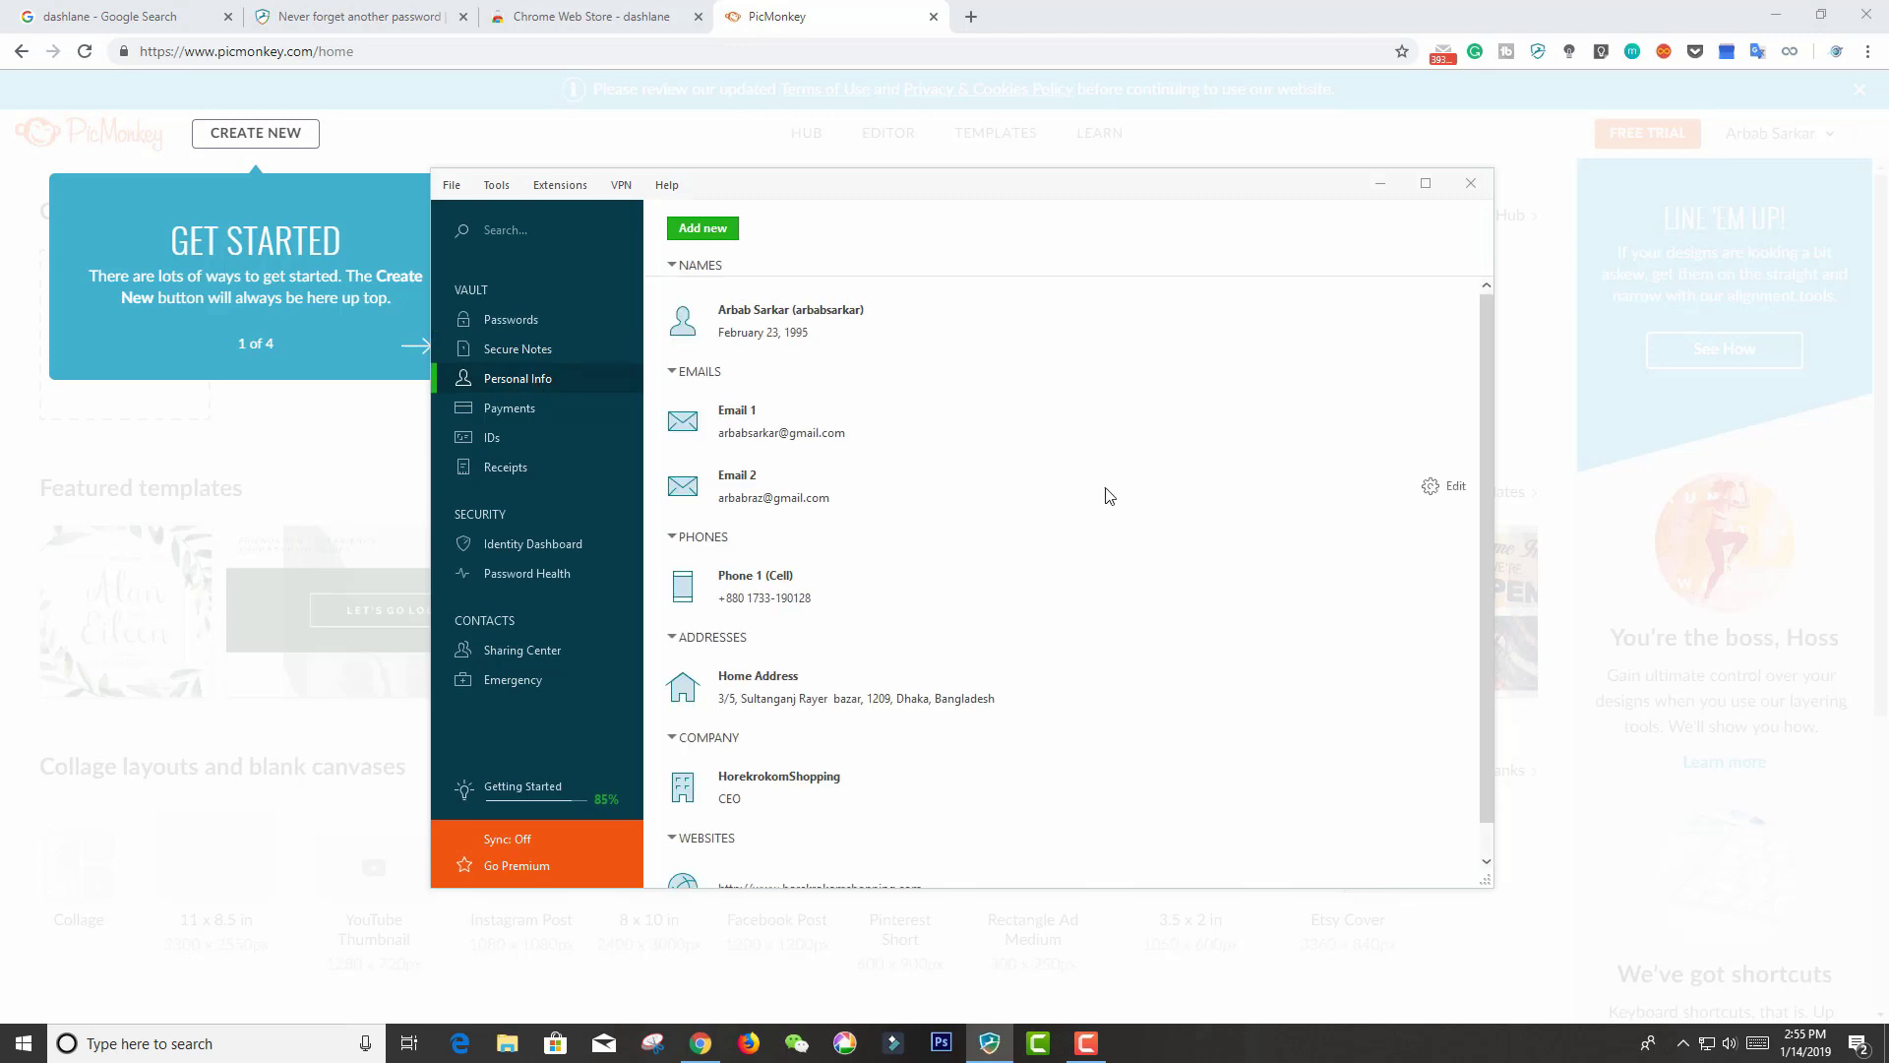
mouse_move(886, 486)
scroll(920, 637, down, 1)
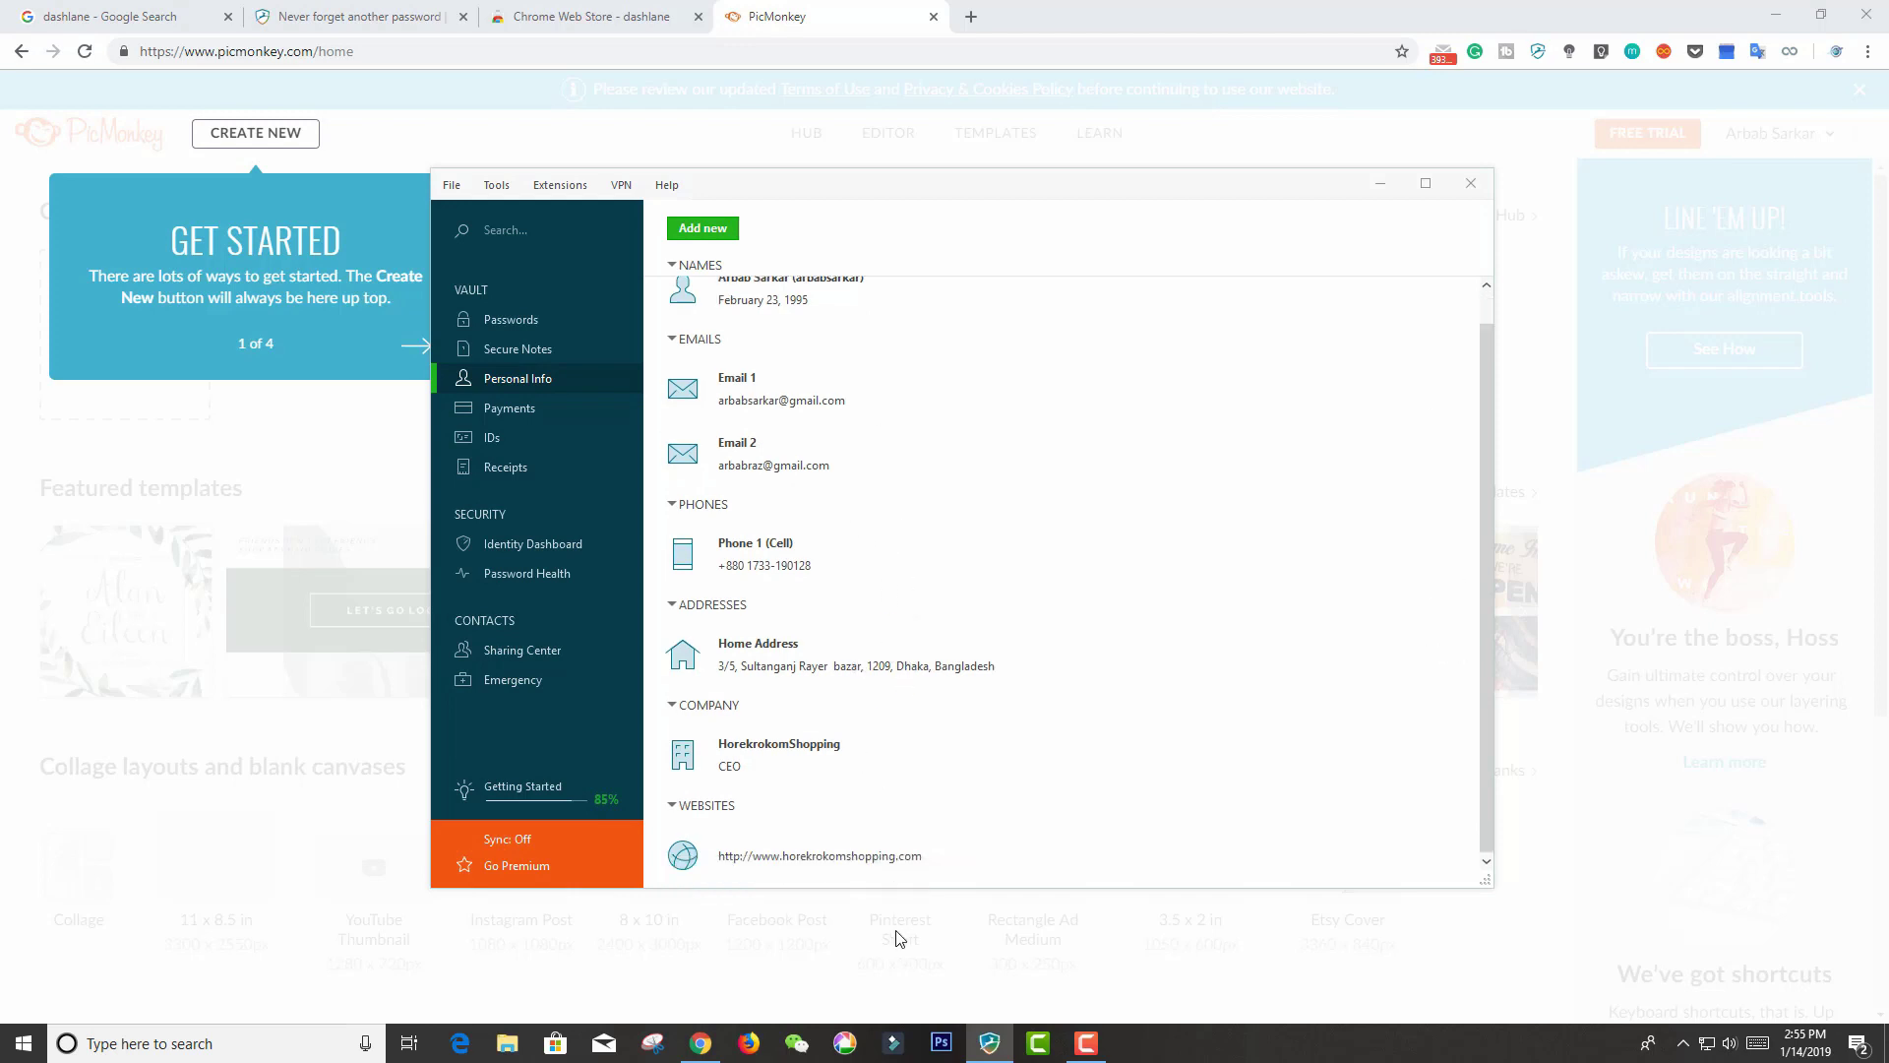
click(538, 412)
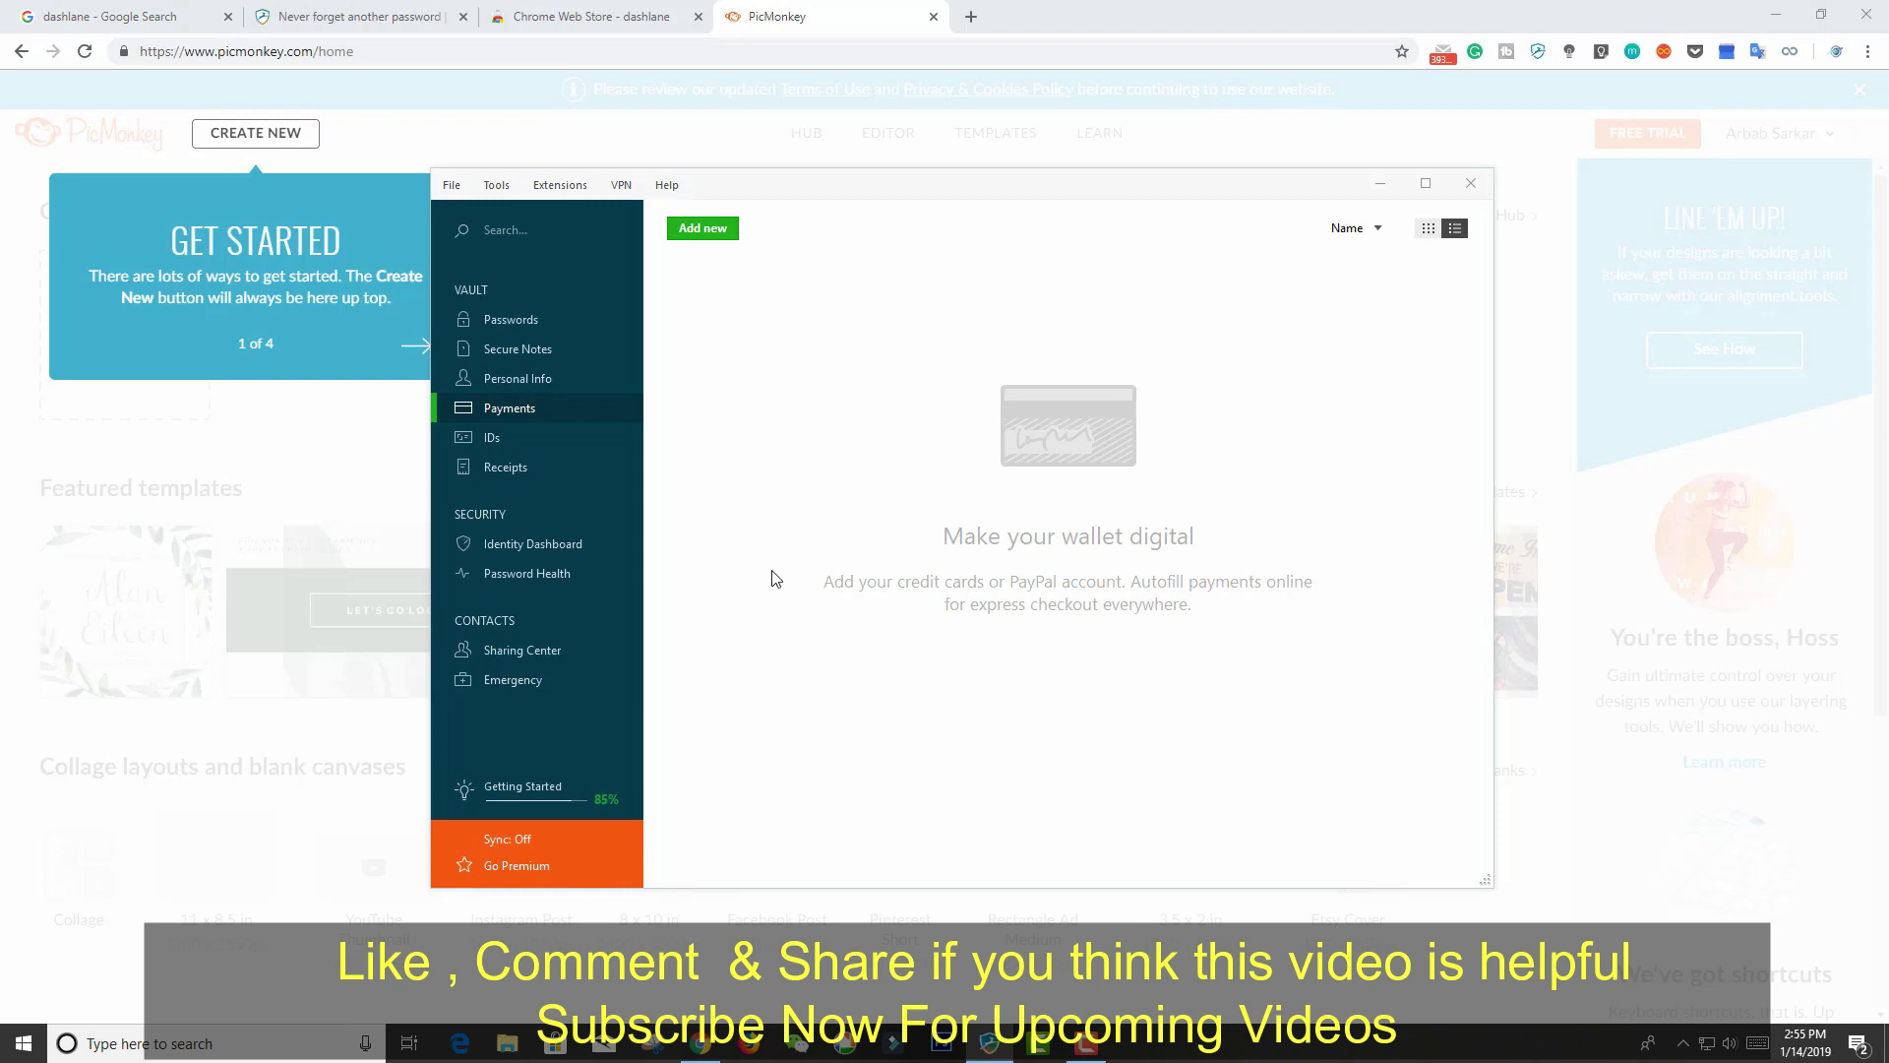
Check the empty IDs section, then return to the Identity Dashboard with health score 46
click(605, 445)
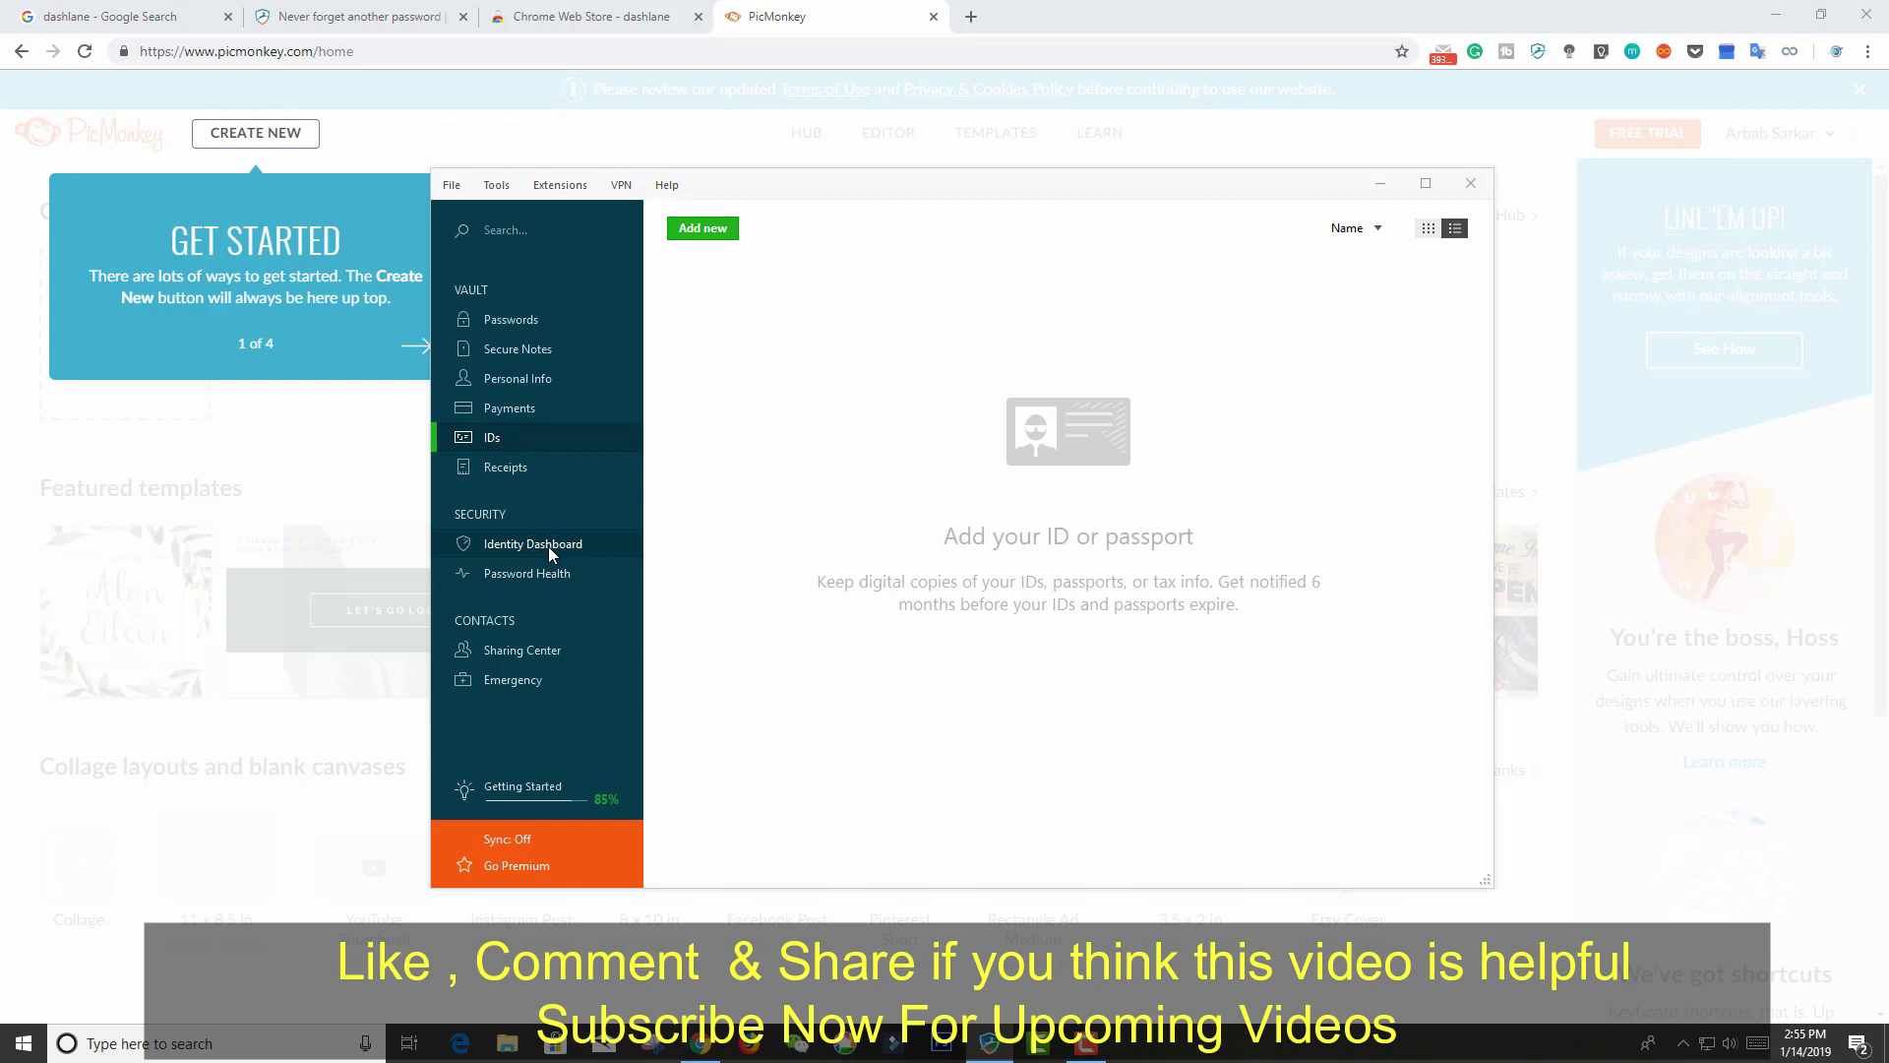
click(548, 546)
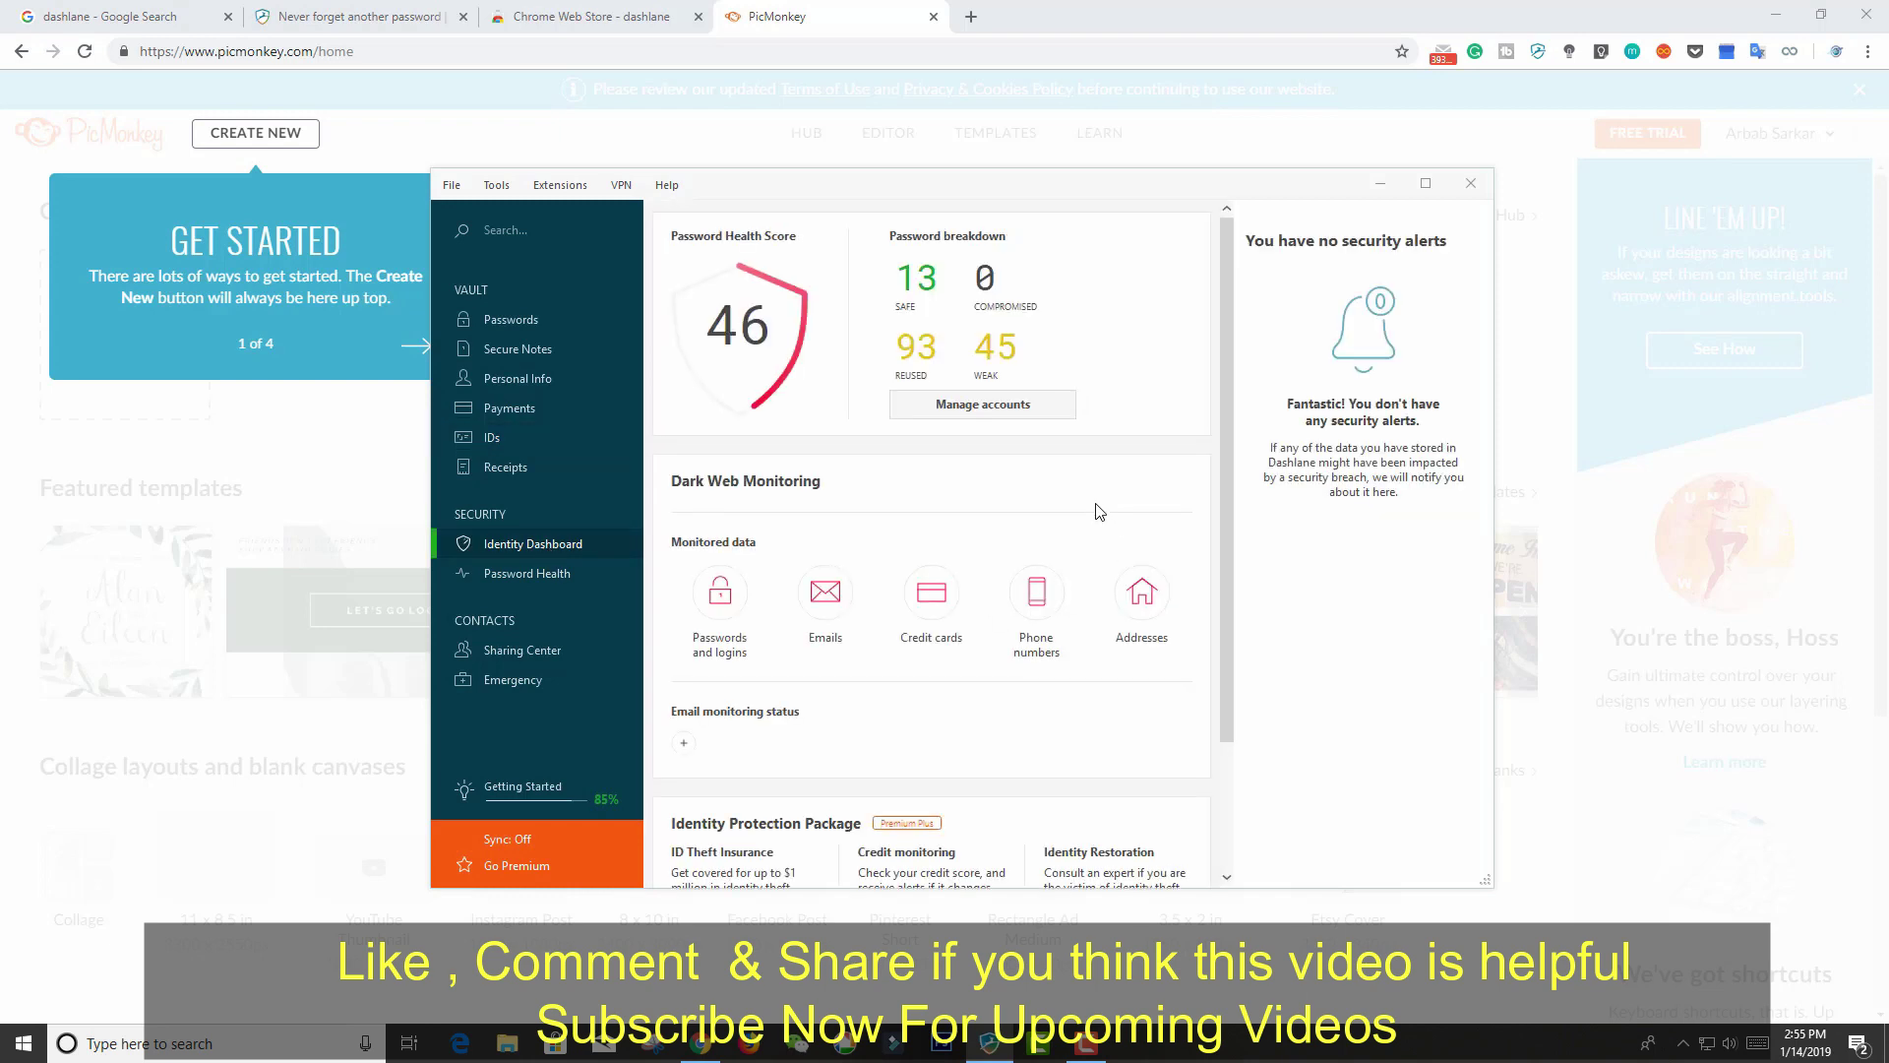